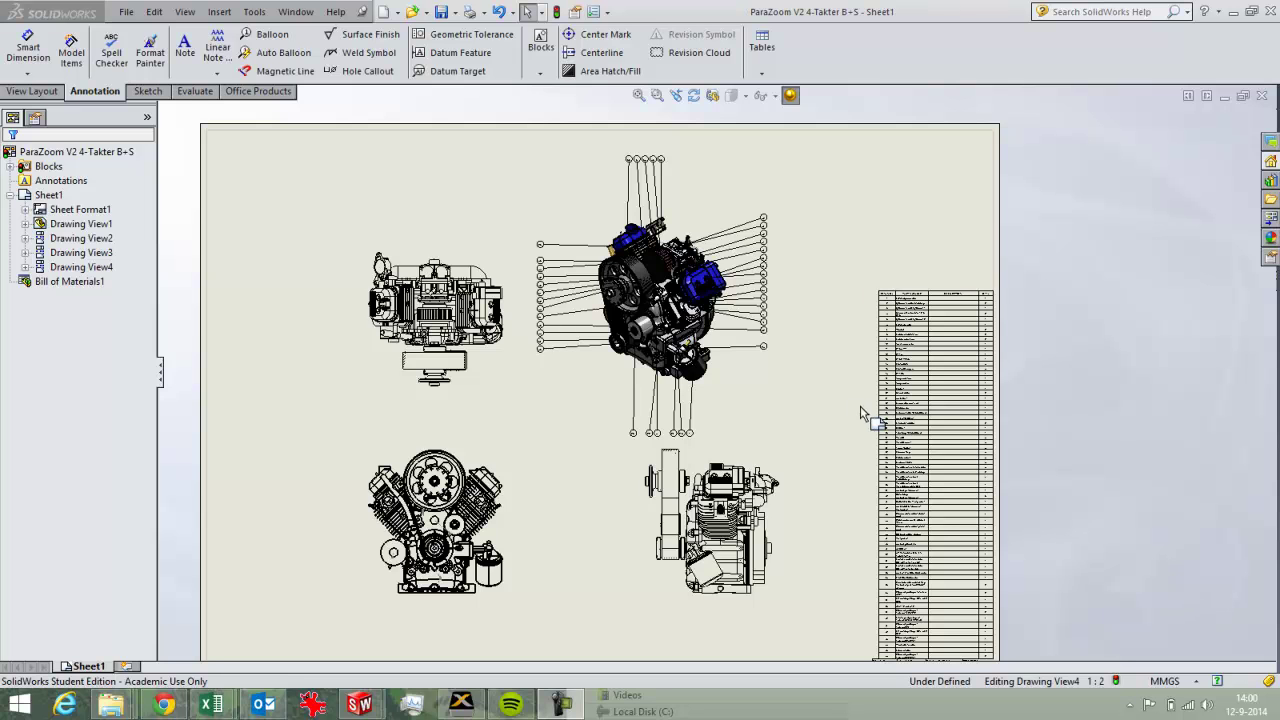
# Look over the finished four-view engine drawing, then bring Chrome with the GrabCAD engine page forward
pyautogui.moveTo(810, 418); pyautogui.dragTo(811, 360, button='middle')
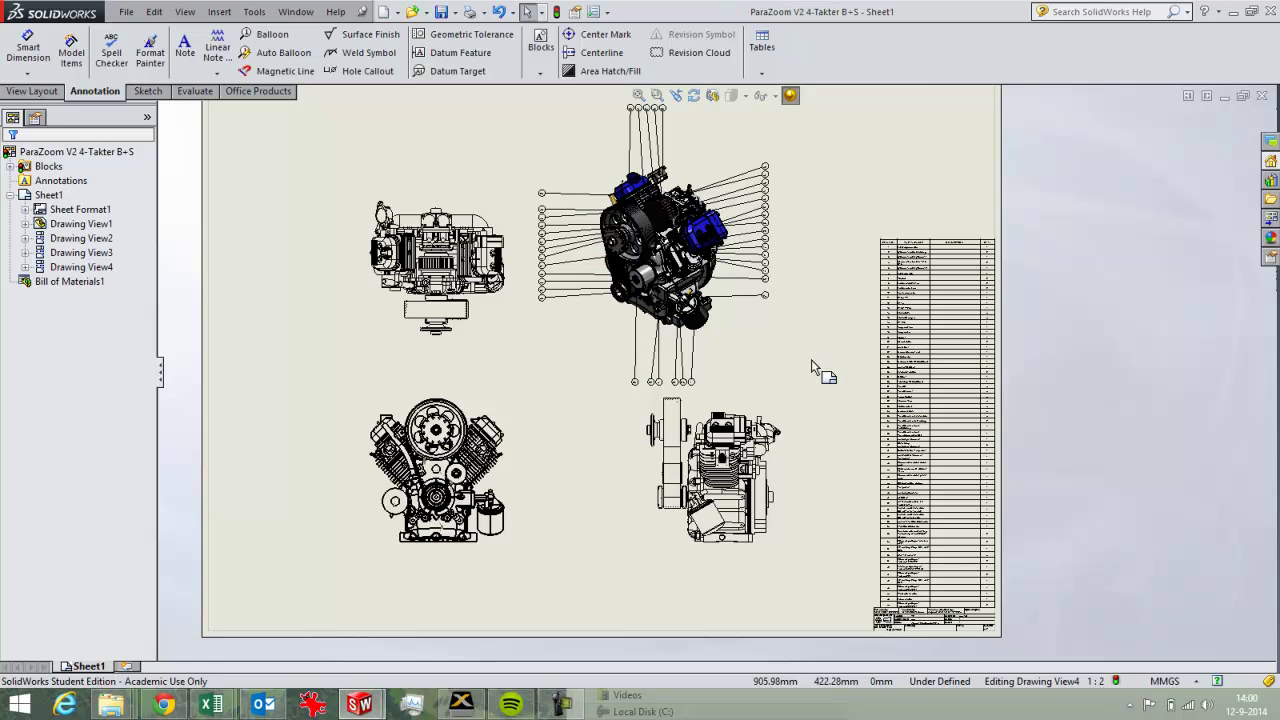
pyautogui.scroll(-3, 691, 224)
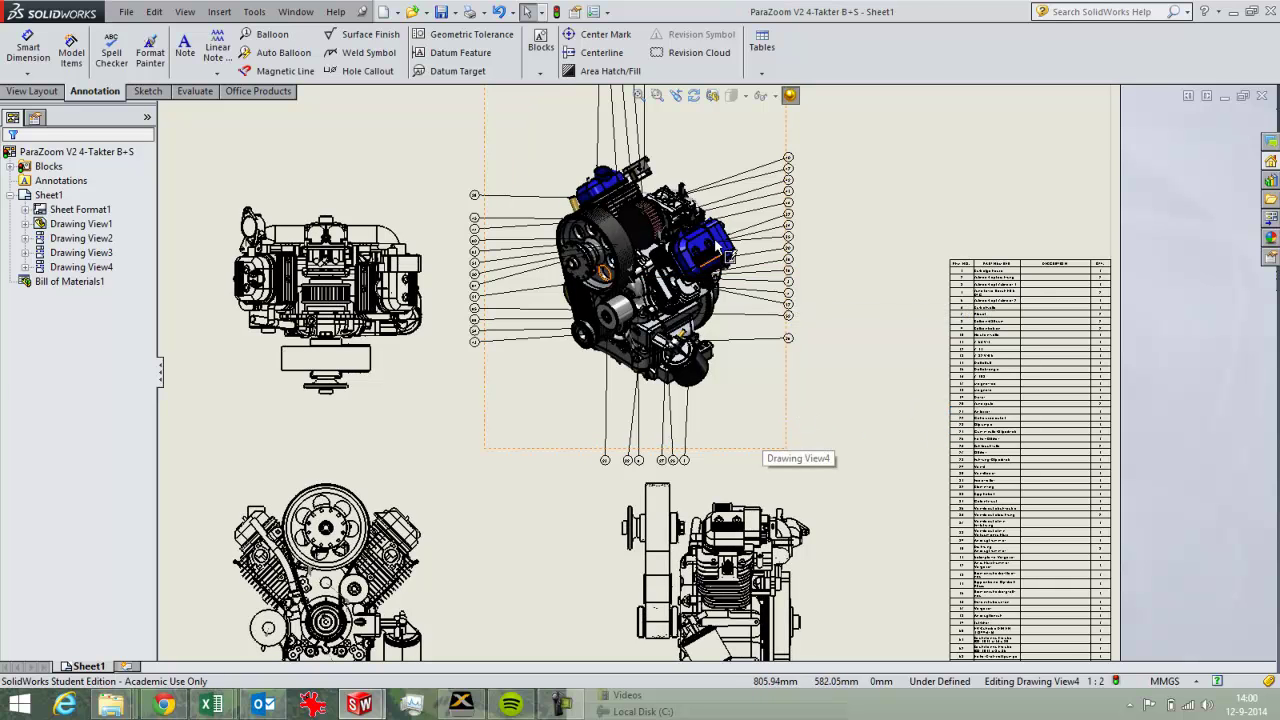
pyautogui.click(166, 705)
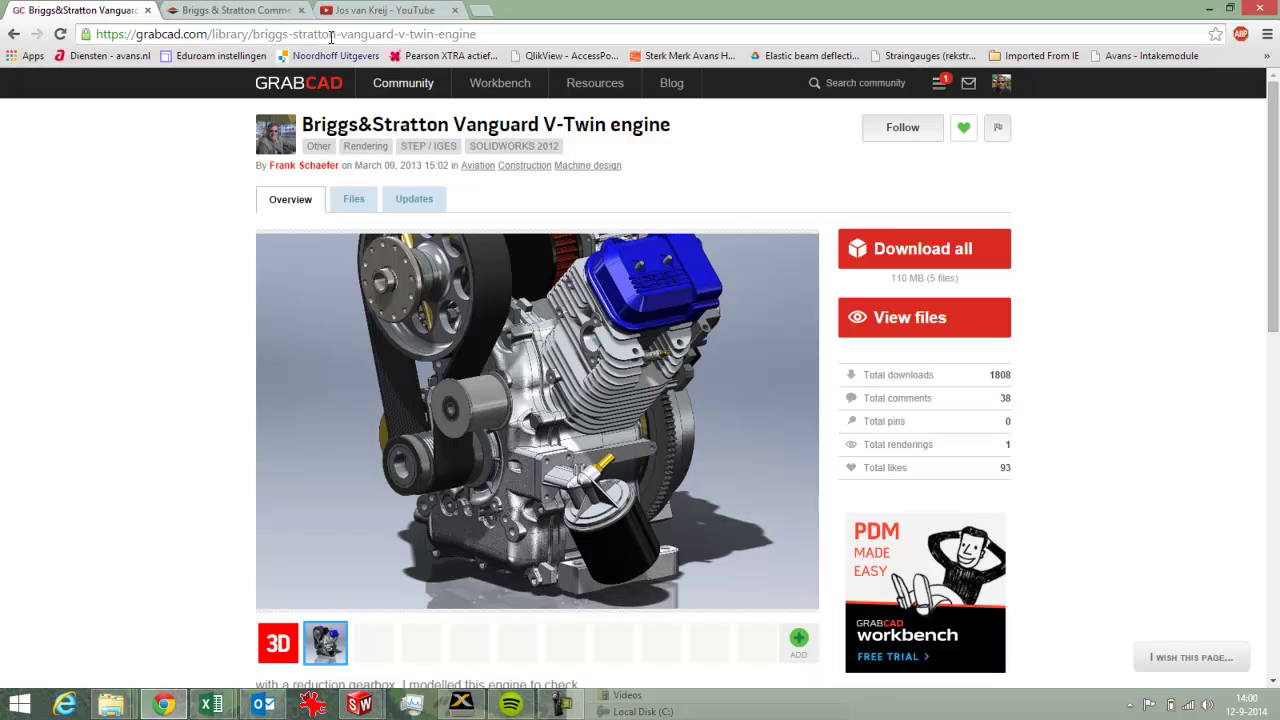
# Switch Chrome to the YouTube tutorial channel tab, then rotate the engine assembly in SolidWorks
pyautogui.click(357, 11)
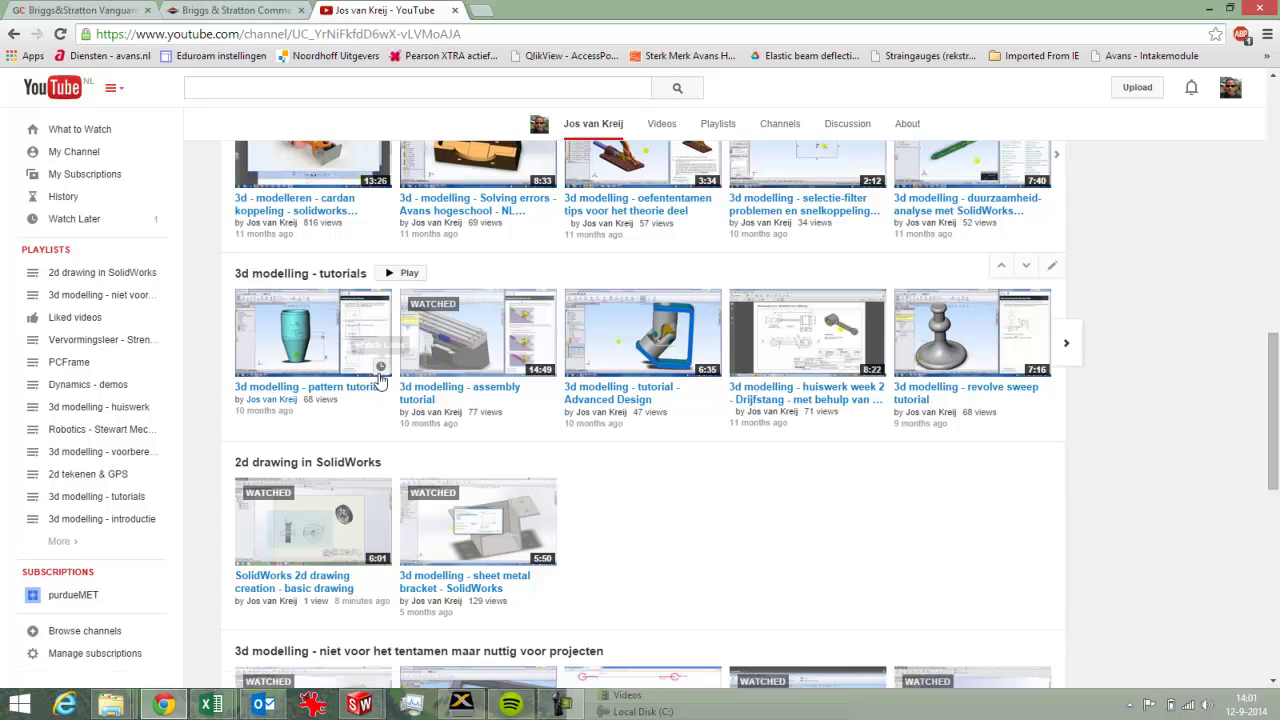
pyautogui.moveTo(362, 706)
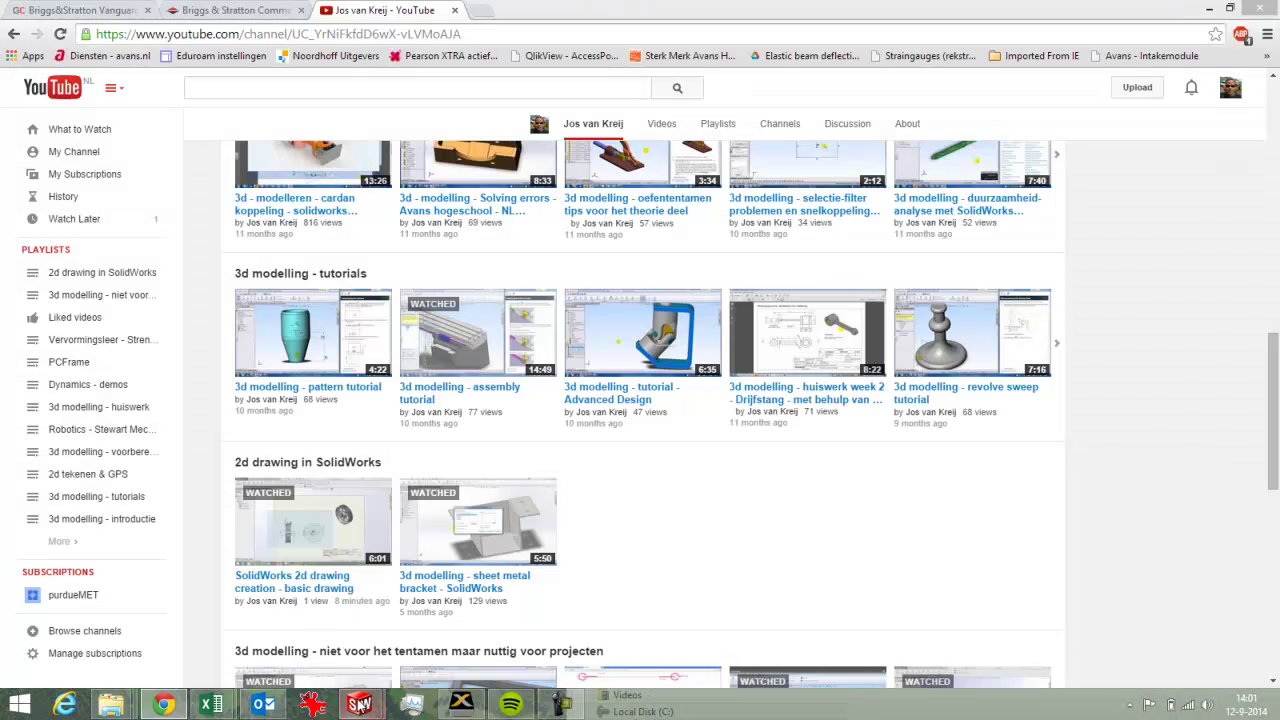
pyautogui.hotkey('alt', 'Tab')
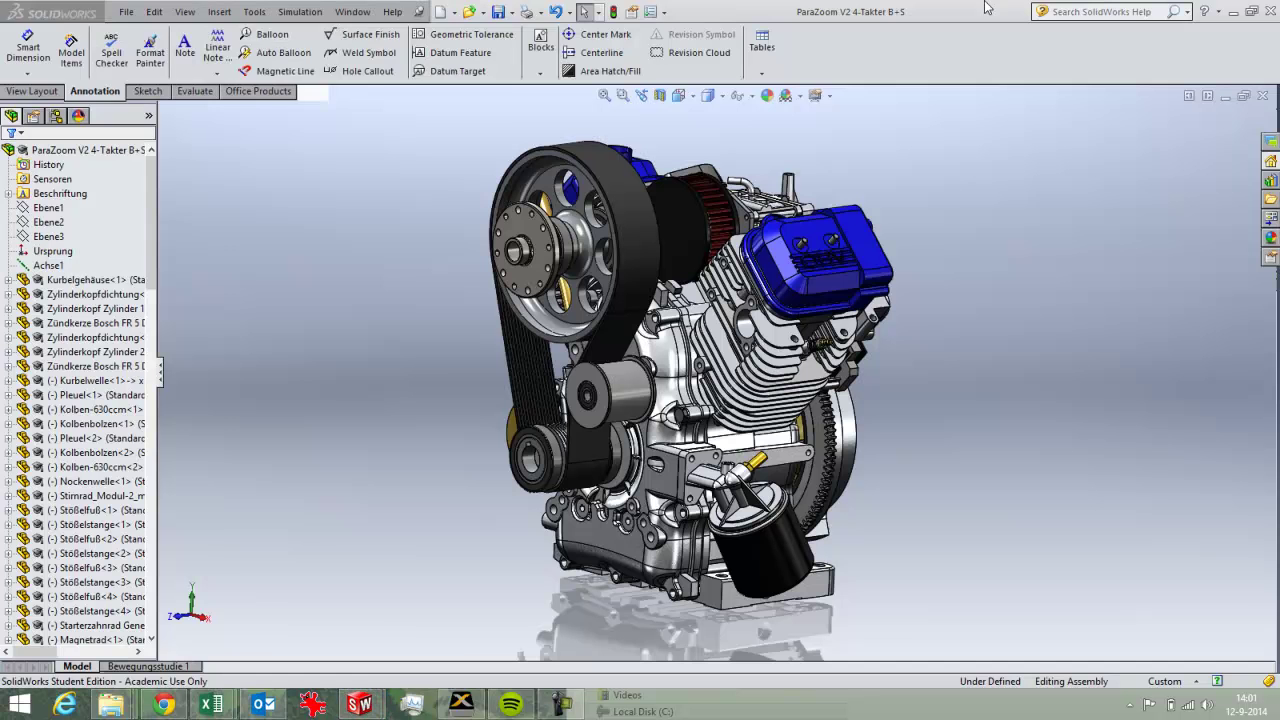
pyautogui.moveTo(994, 336); pyautogui.dragTo(900, 420, button='middle')
# Show the Briggs & Stratton article in Chrome, minimise the browser and rotate the engine assembly
pyautogui.click(162, 706)
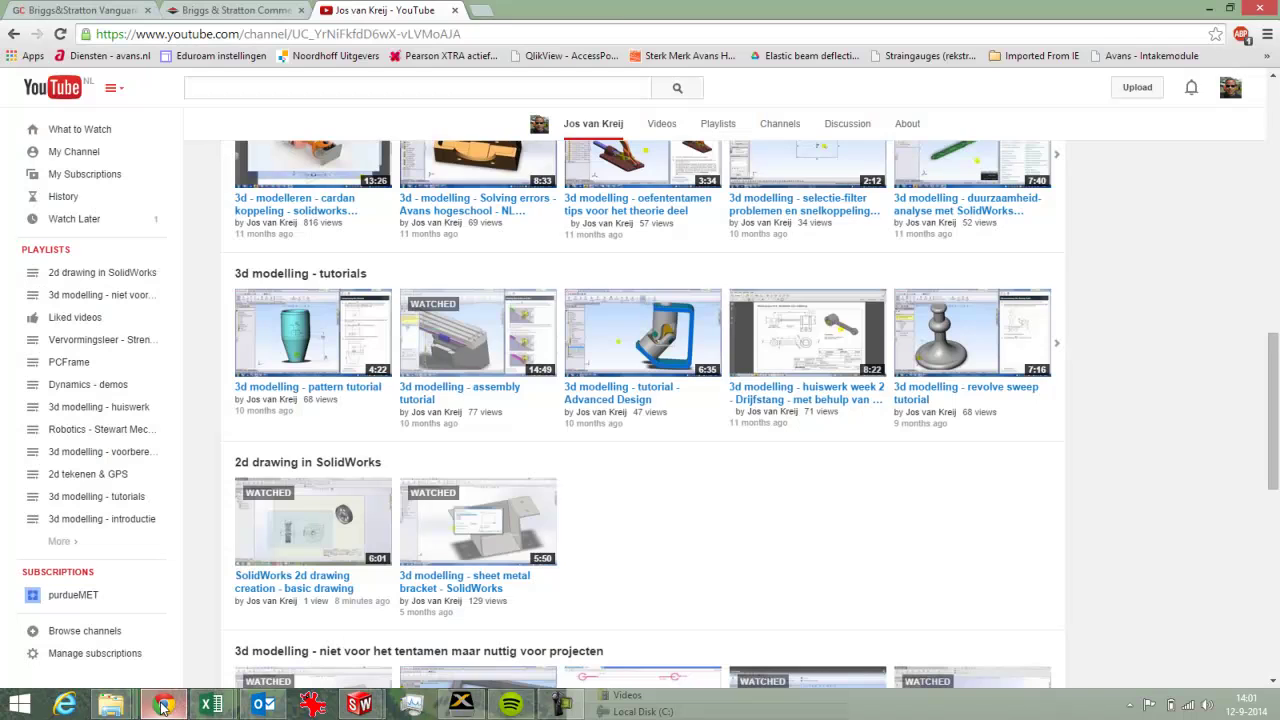
pyautogui.click(248, 10)
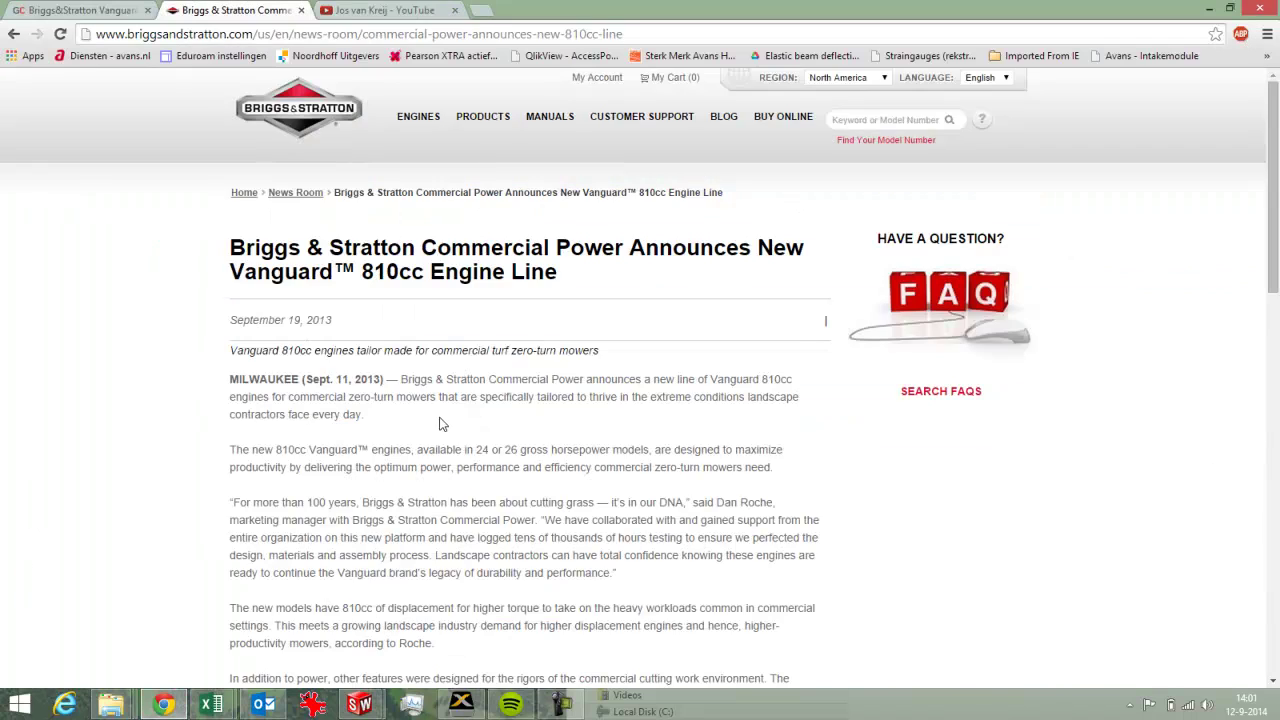
pyautogui.click(1209, 10)
pyautogui.moveTo(948, 413); pyautogui.dragTo(888, 432, button='middle')
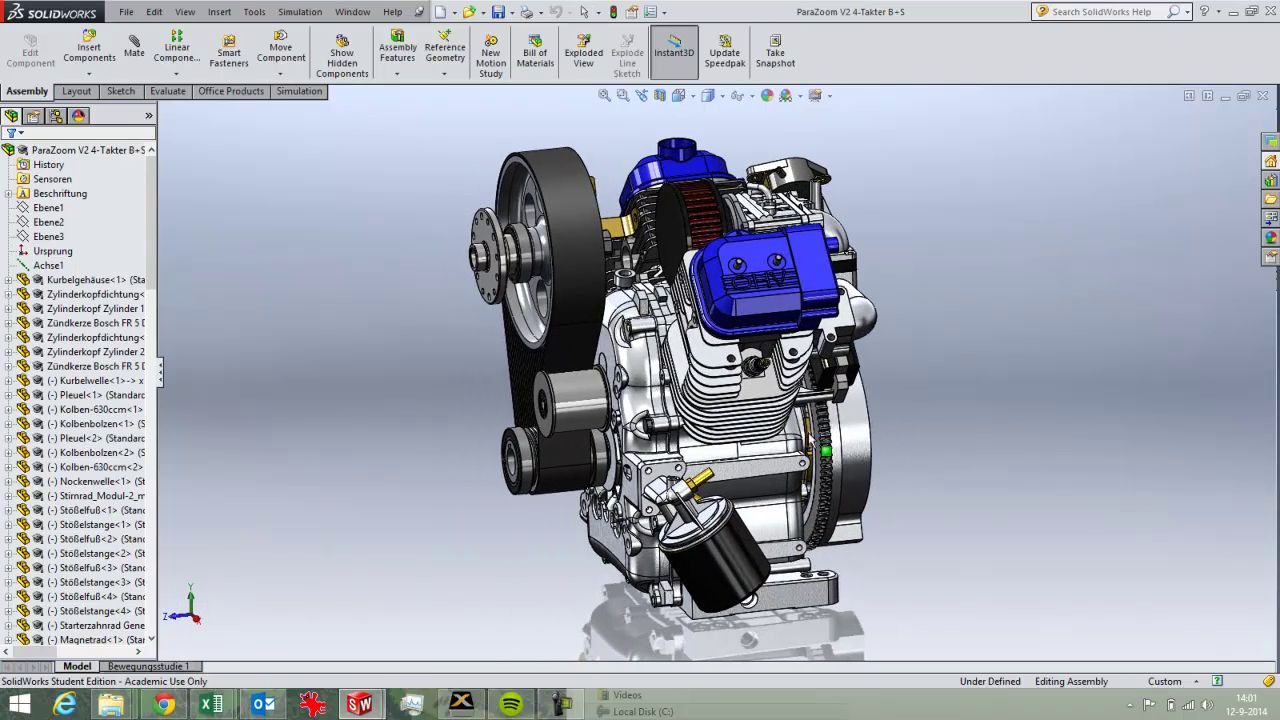
# Make a new drawing from the engine assembly with the A0-Avans-Landscape template, declining the existing drawing
pyautogui.click(128, 12)
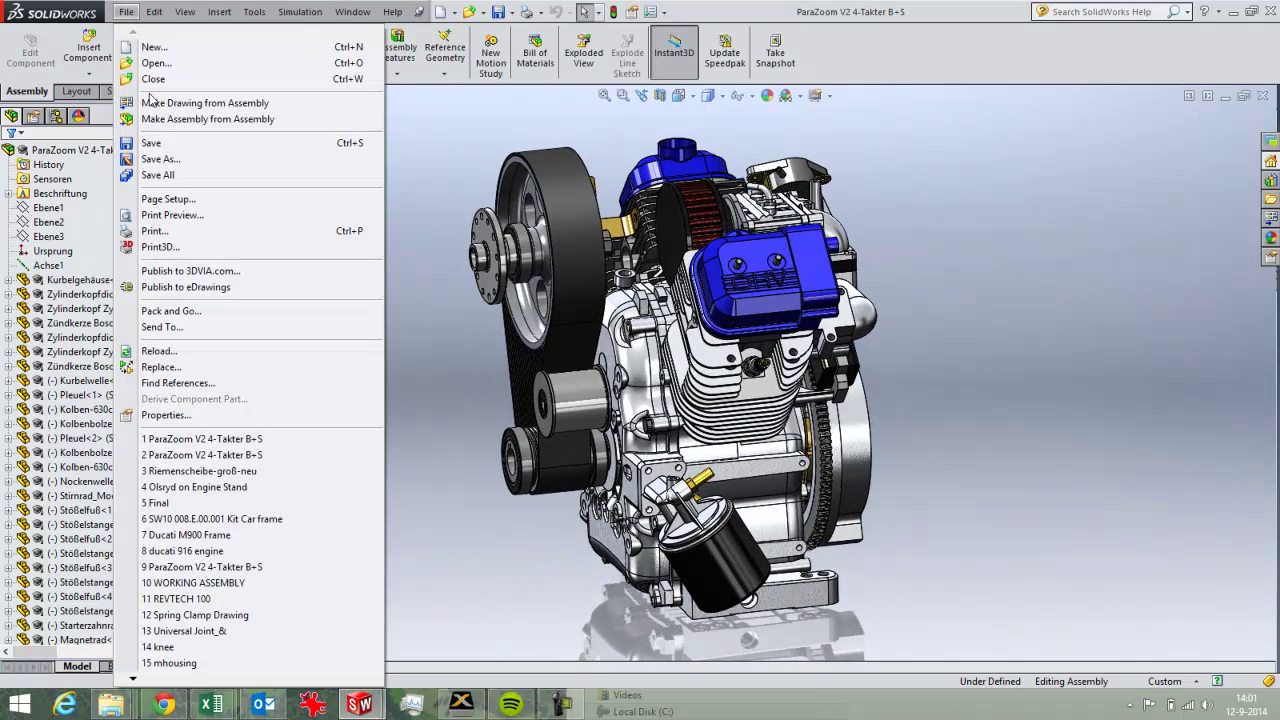
pyautogui.click(150, 104)
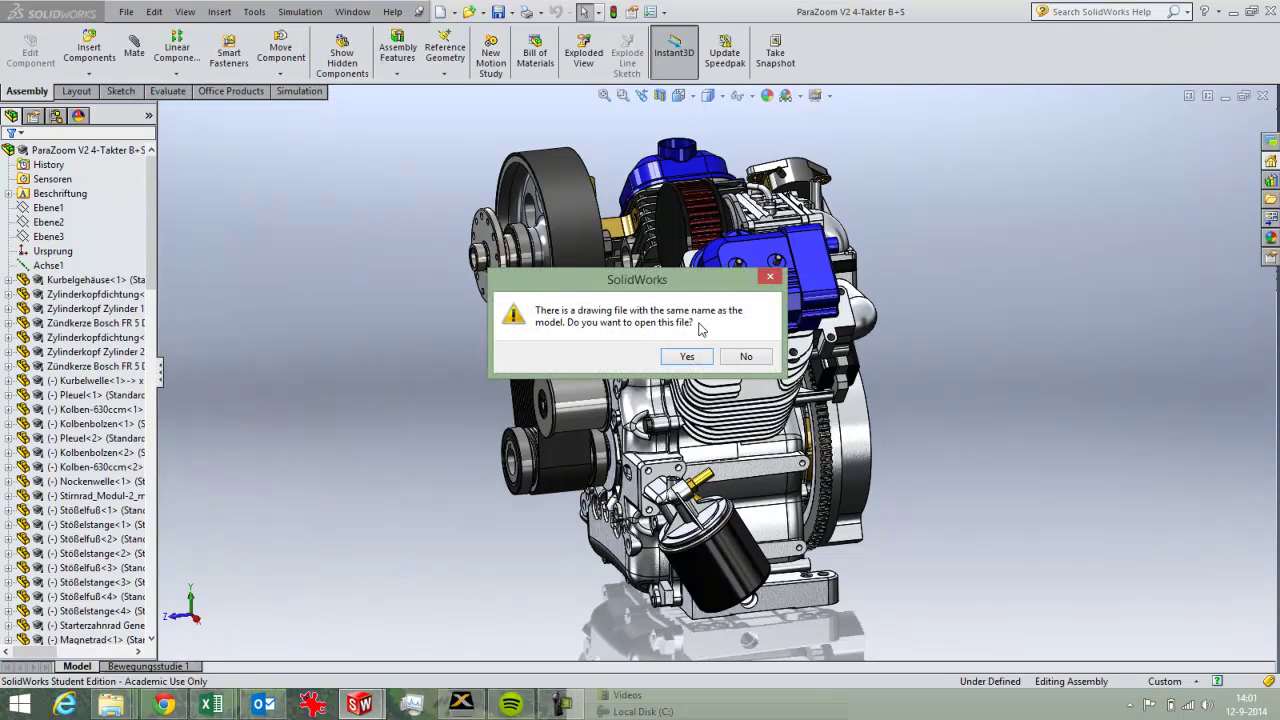
pyautogui.click(742, 358)
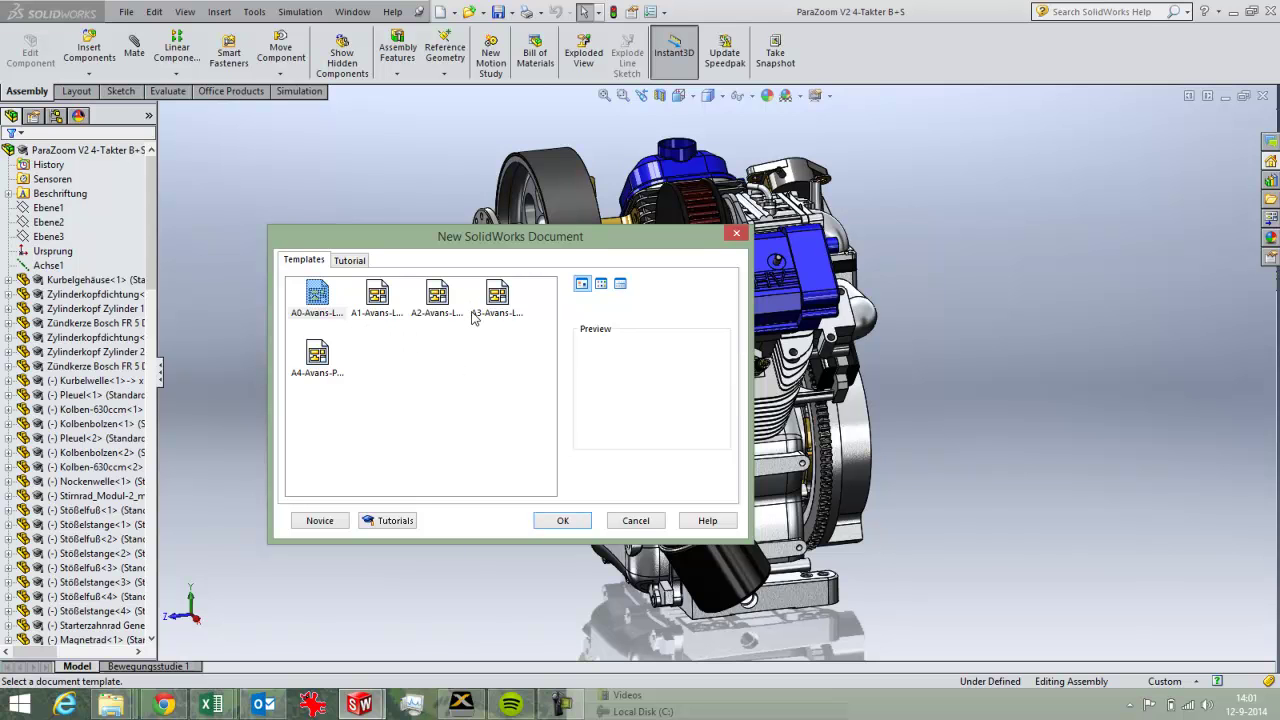
pyautogui.click(318, 307)
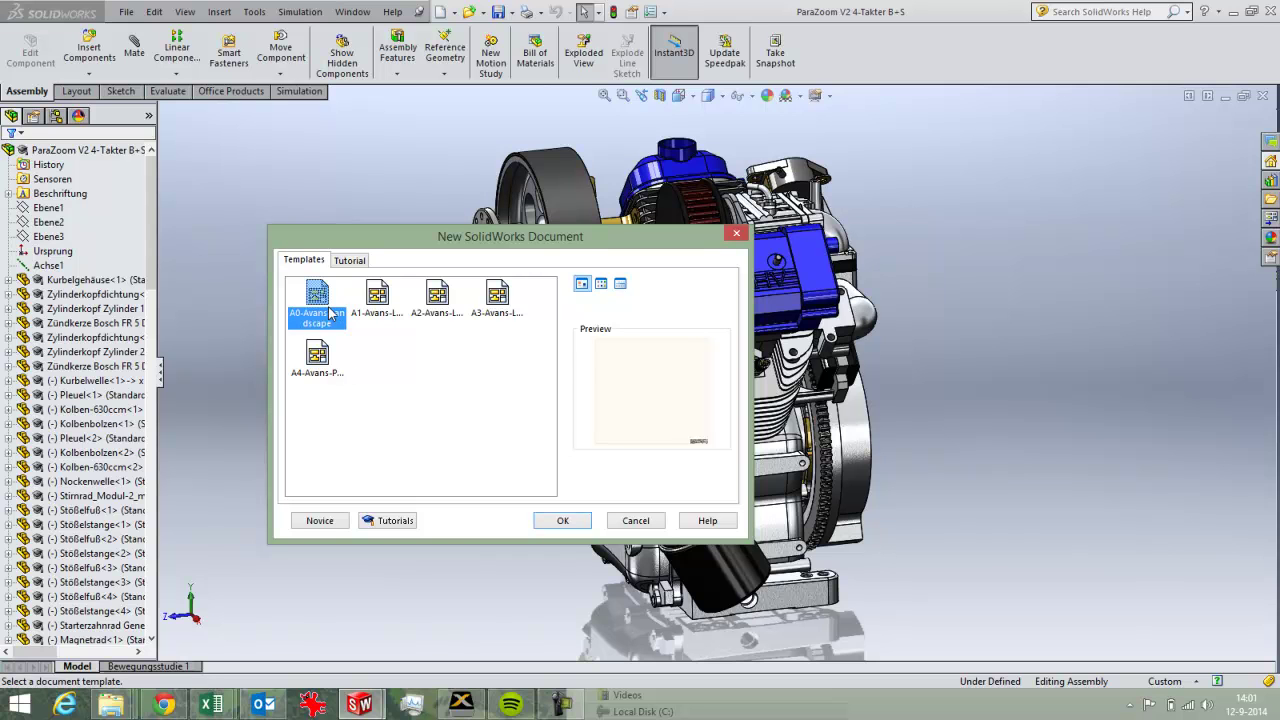
pyautogui.click(562, 521)
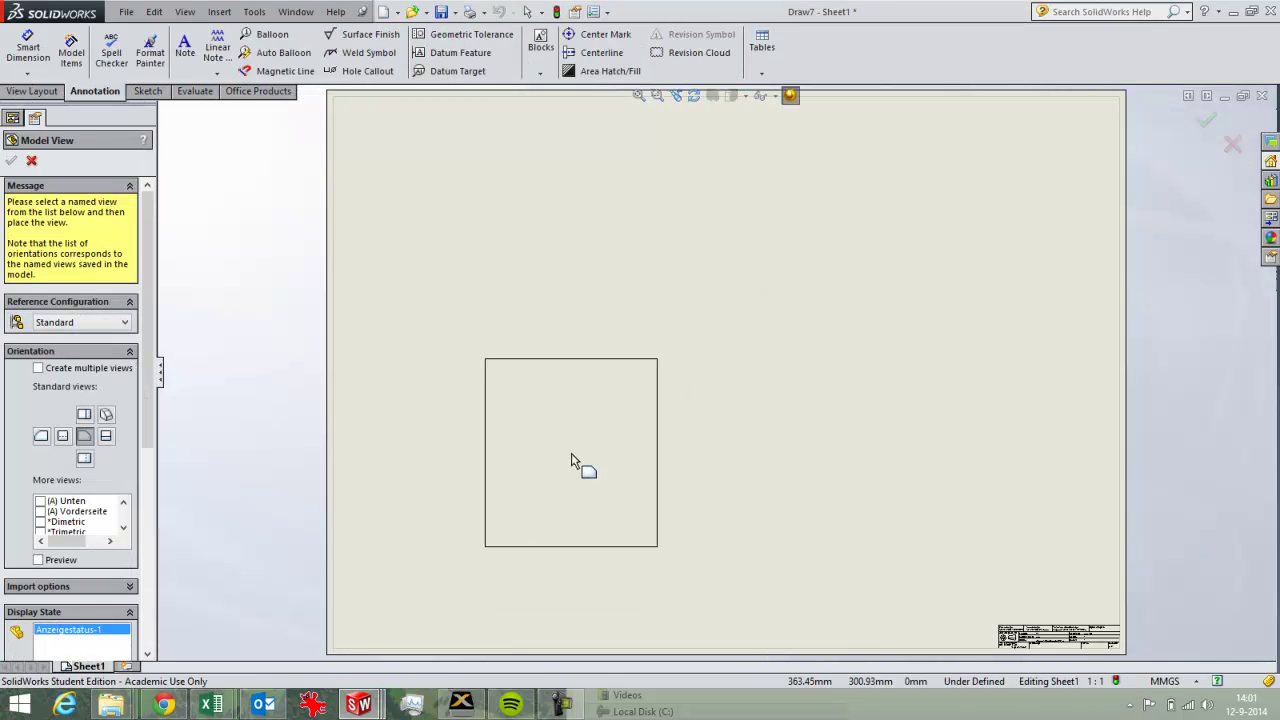
# Place the front view at lower left, then project right-side, top and isometric views around it
pyautogui.click(565, 468)
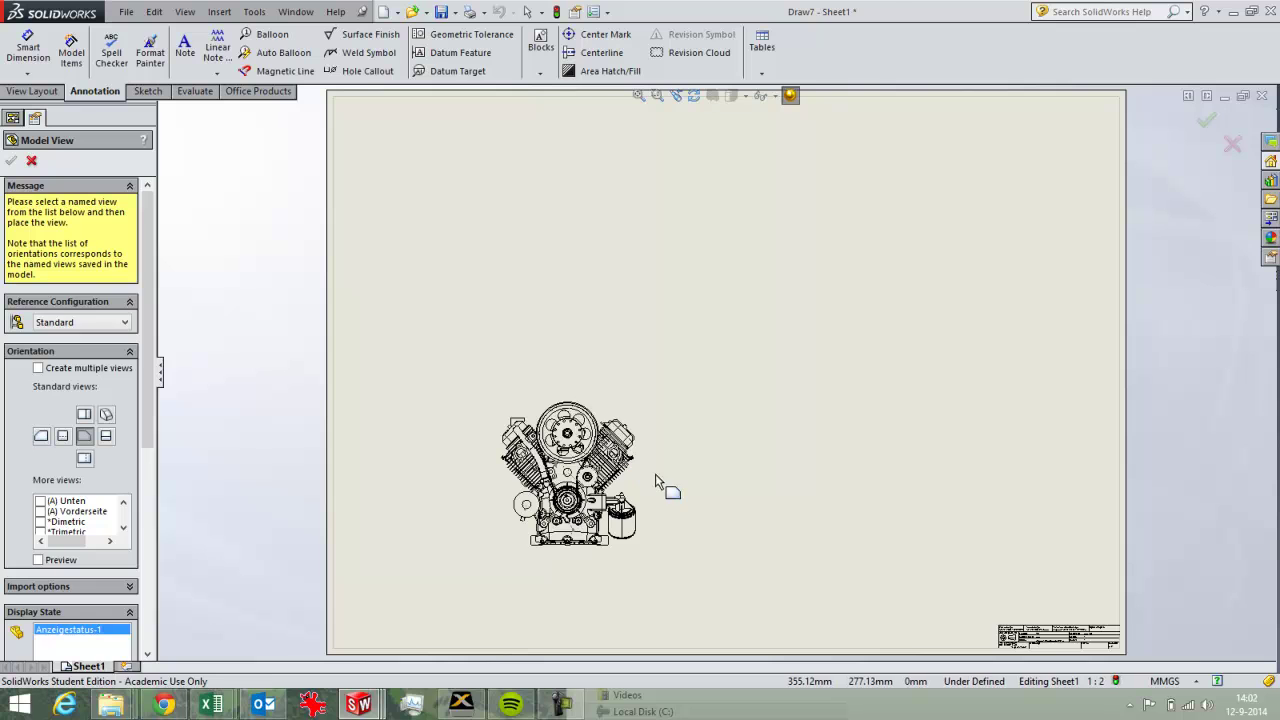
pyautogui.click(777, 494)
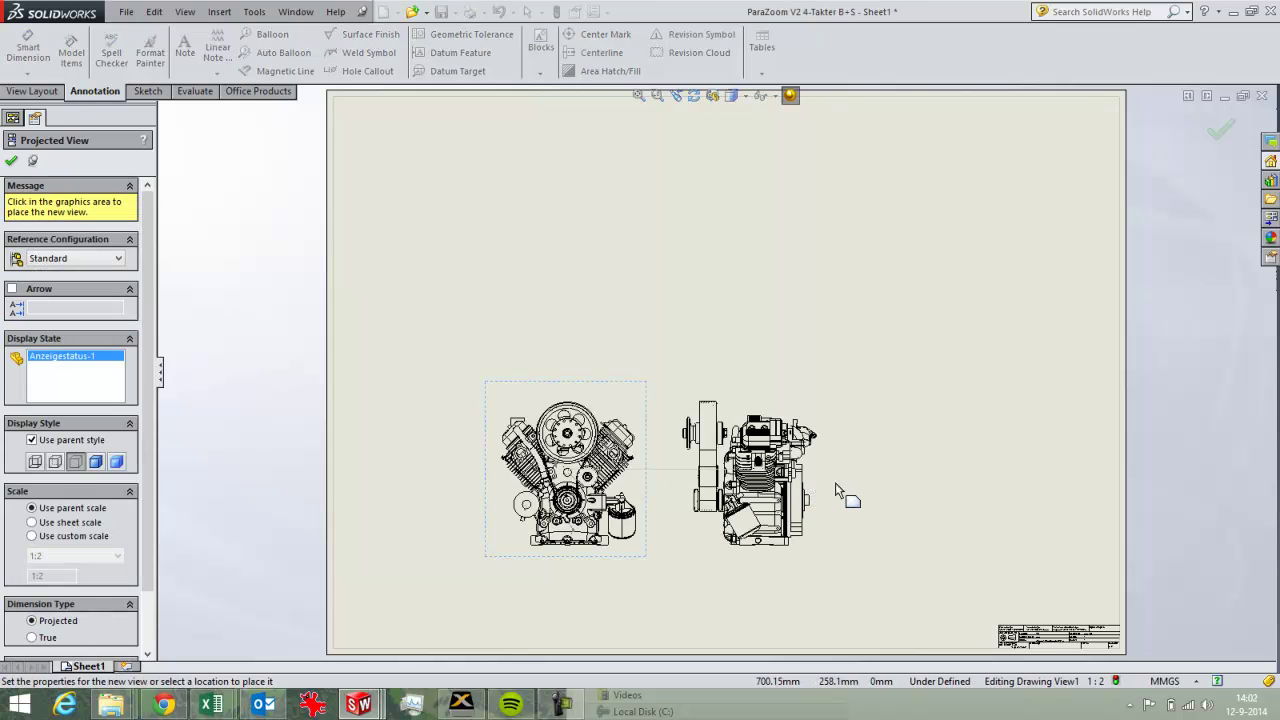
pyautogui.click(850, 490)
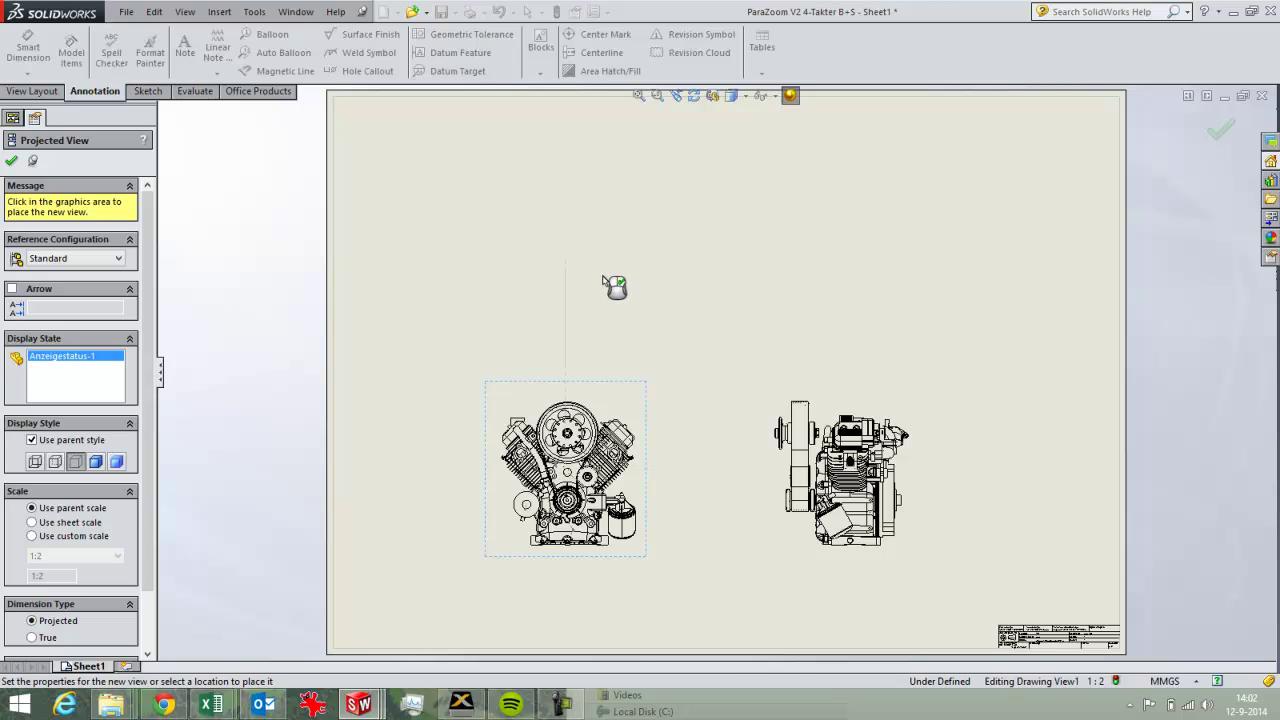
pyautogui.click(612, 283)
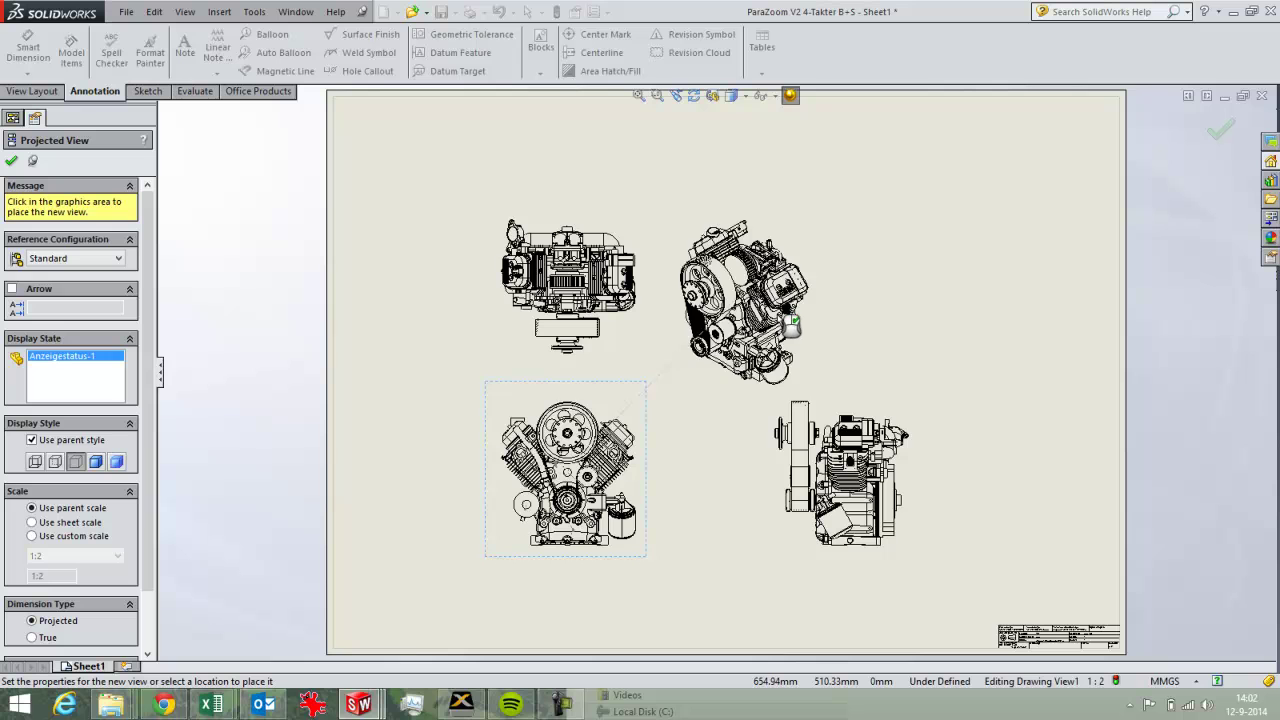
pyautogui.click(777, 308)
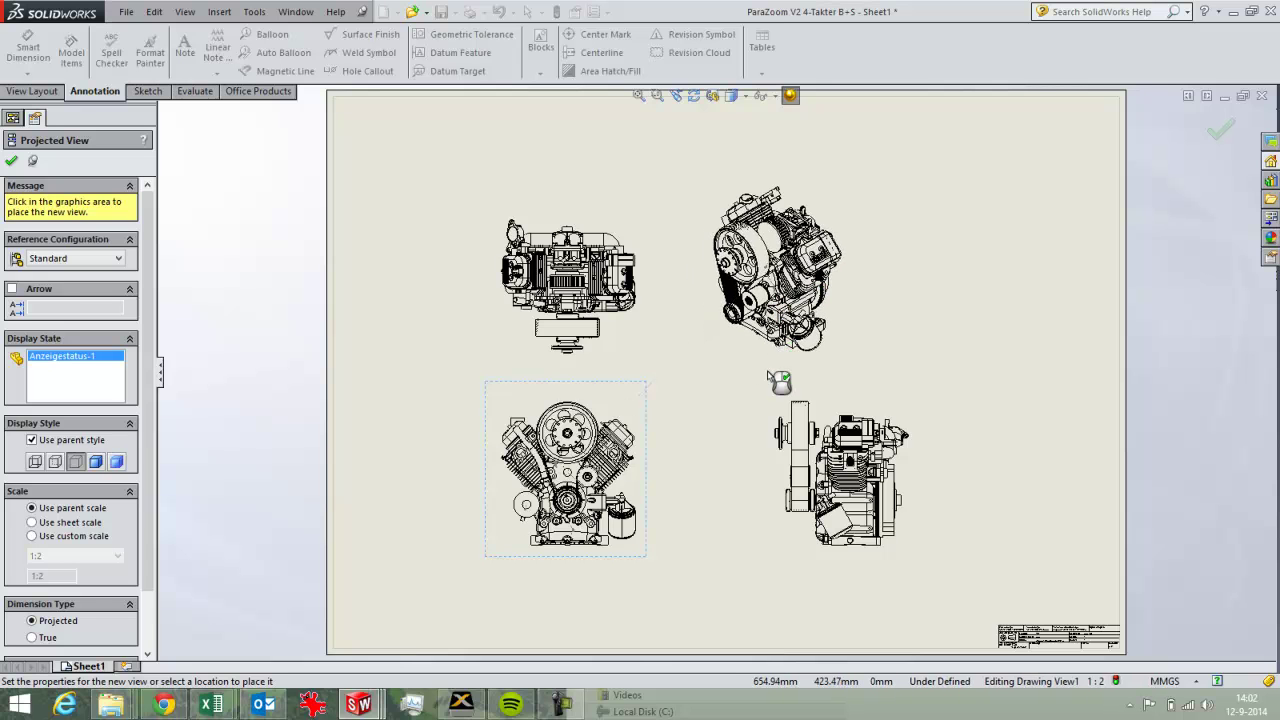
pyautogui.click(10, 158)
# Set the isometric engine view's display style to Shaded With Edges
pyautogui.click(749, 363)
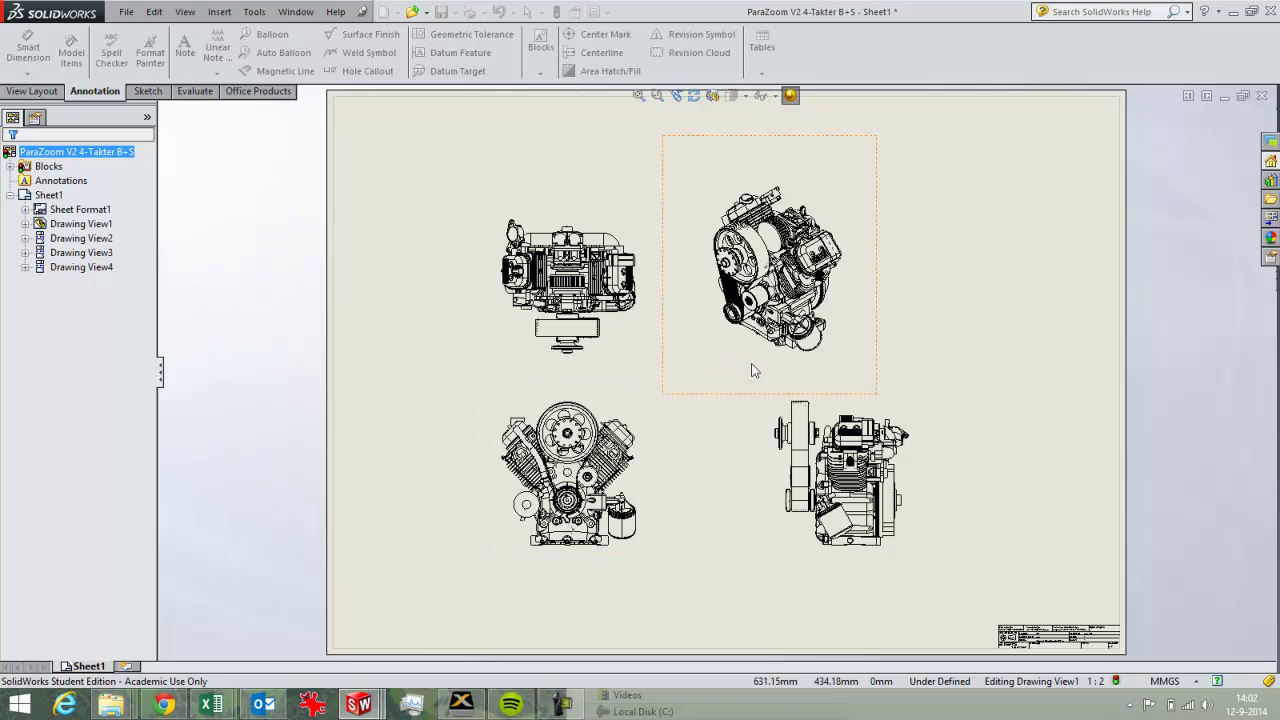
pyautogui.click(565, 475)
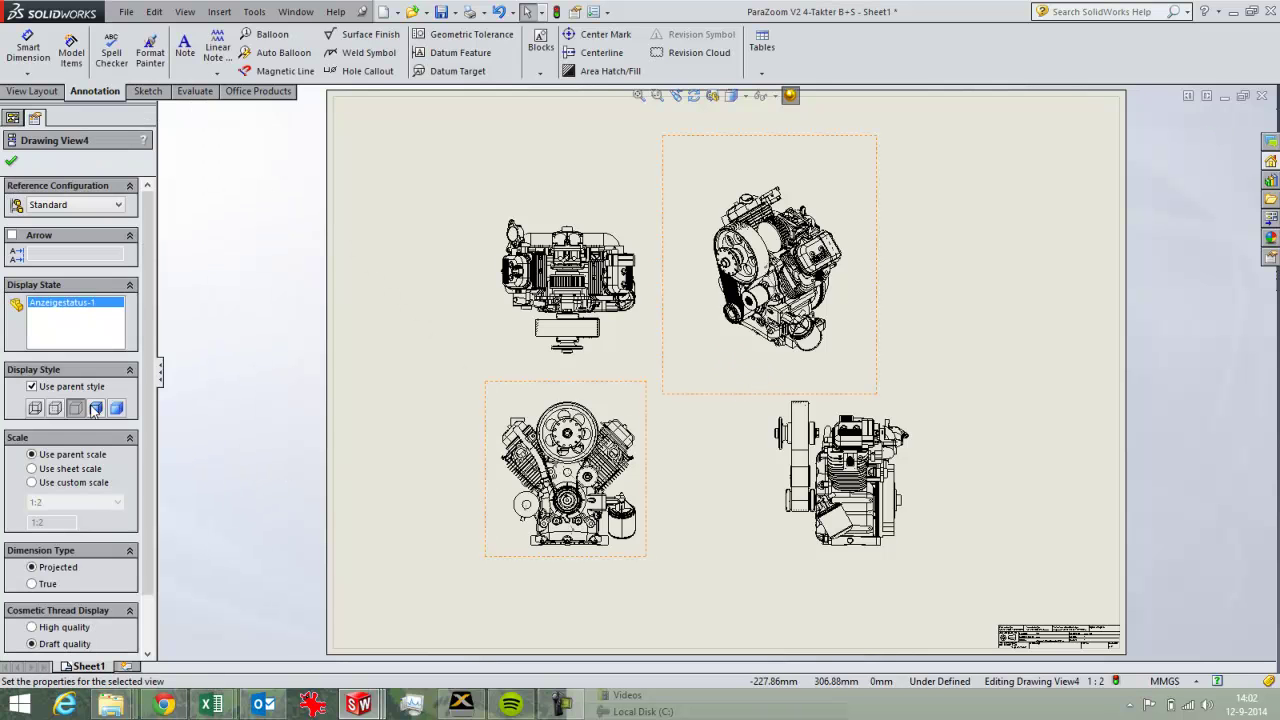
pyautogui.click(92, 406)
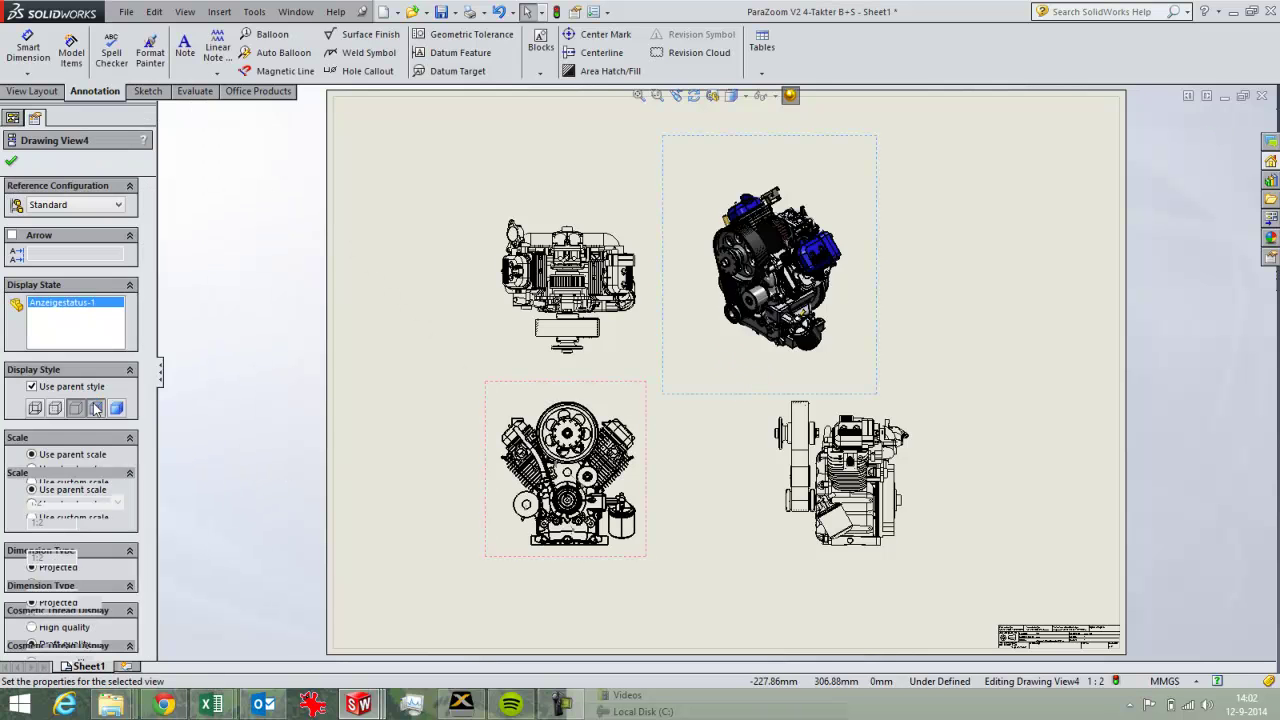
pyautogui.click(951, 360)
pyautogui.scroll(1, 830, 327)
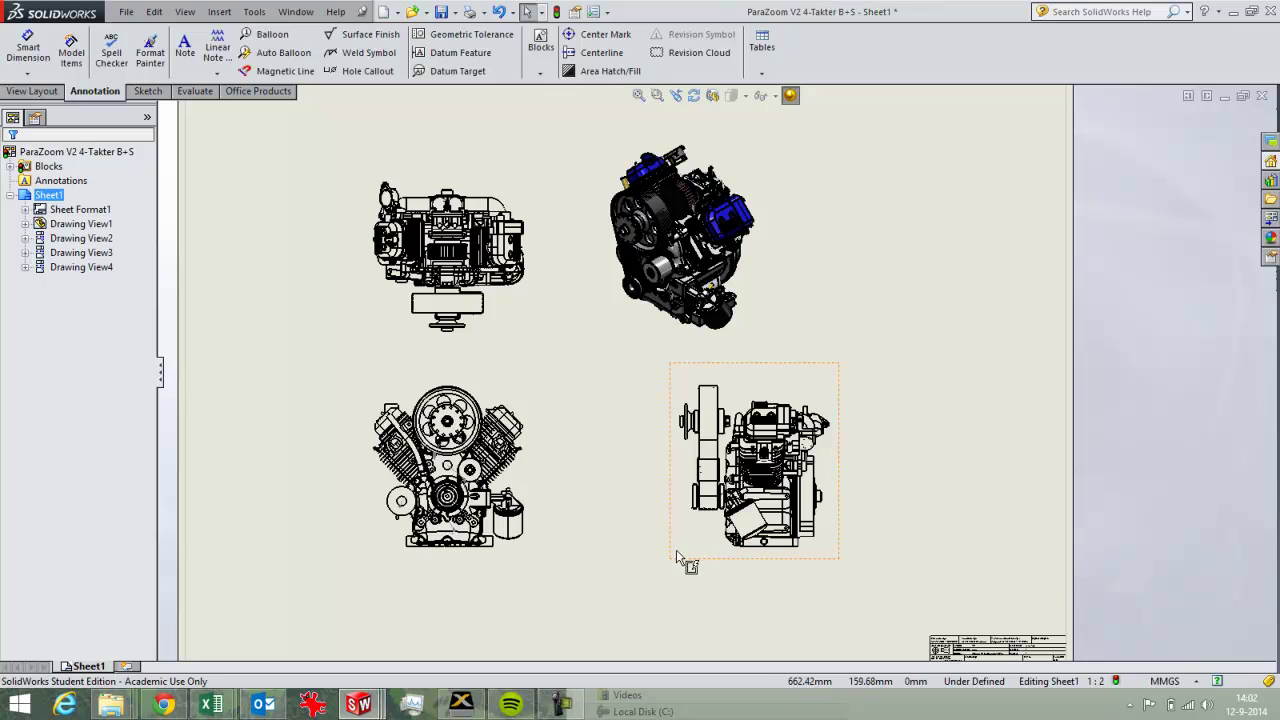
# Nudge the side view and front view closer together on the sheet
pyautogui.moveTo(677, 557); pyautogui.dragTo(633, 560)
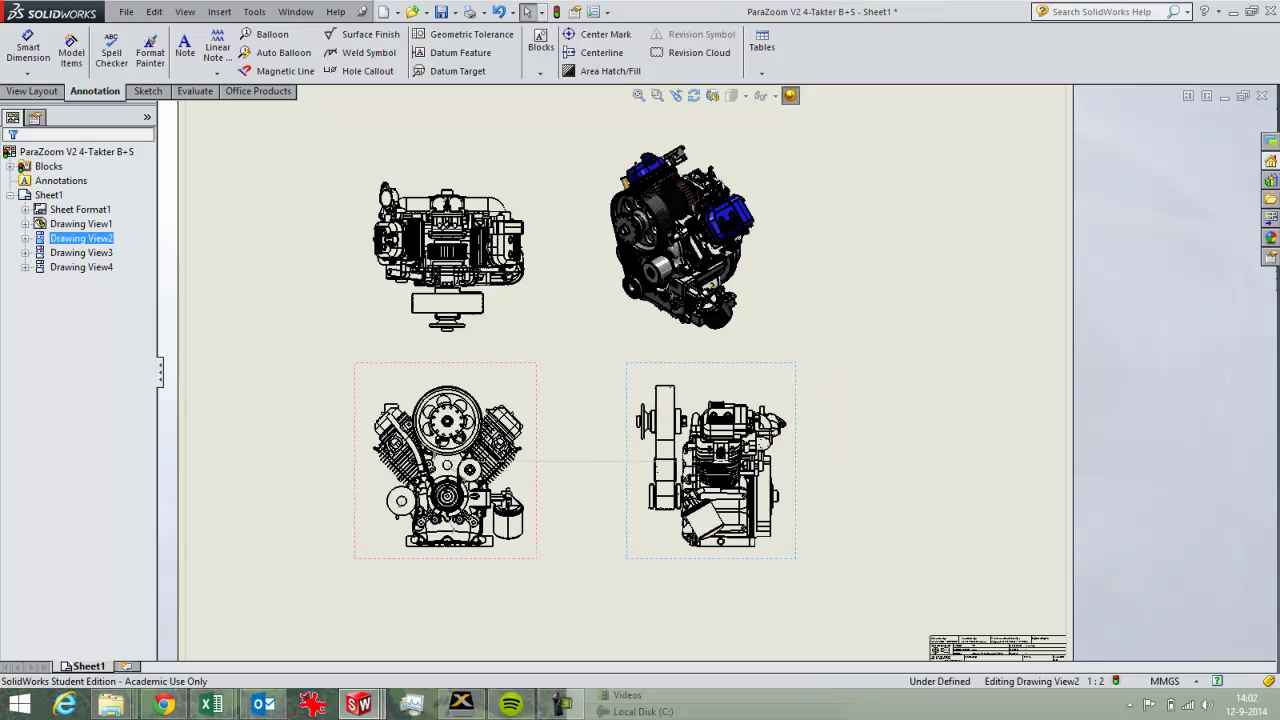
pyautogui.click(523, 556)
pyautogui.moveTo(521, 562)
pyautogui.mouseDown()
pyautogui.moveTo(548, 560)
pyautogui.moveTo(521, 545)
pyautogui.moveTo(471, 563)
pyautogui.moveTo(502, 565)
pyautogui.mouseUp()
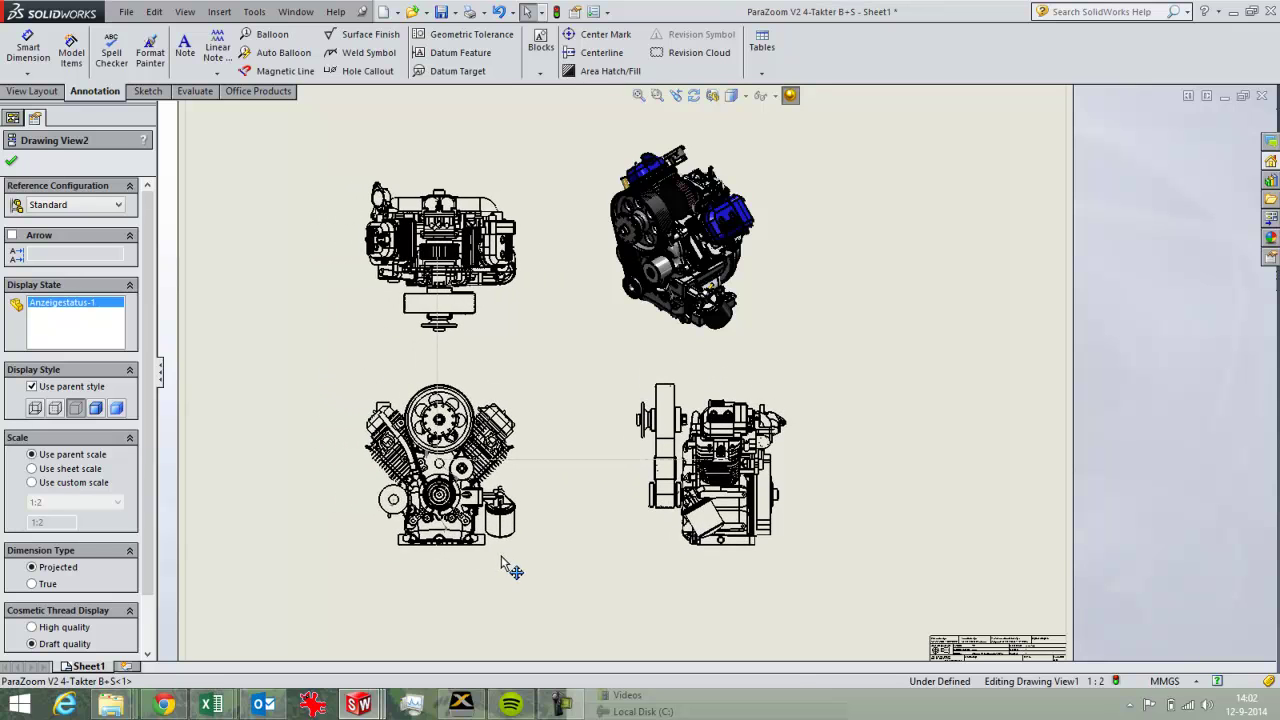
pyautogui.moveTo(625, 555); pyautogui.dragTo(594, 560)
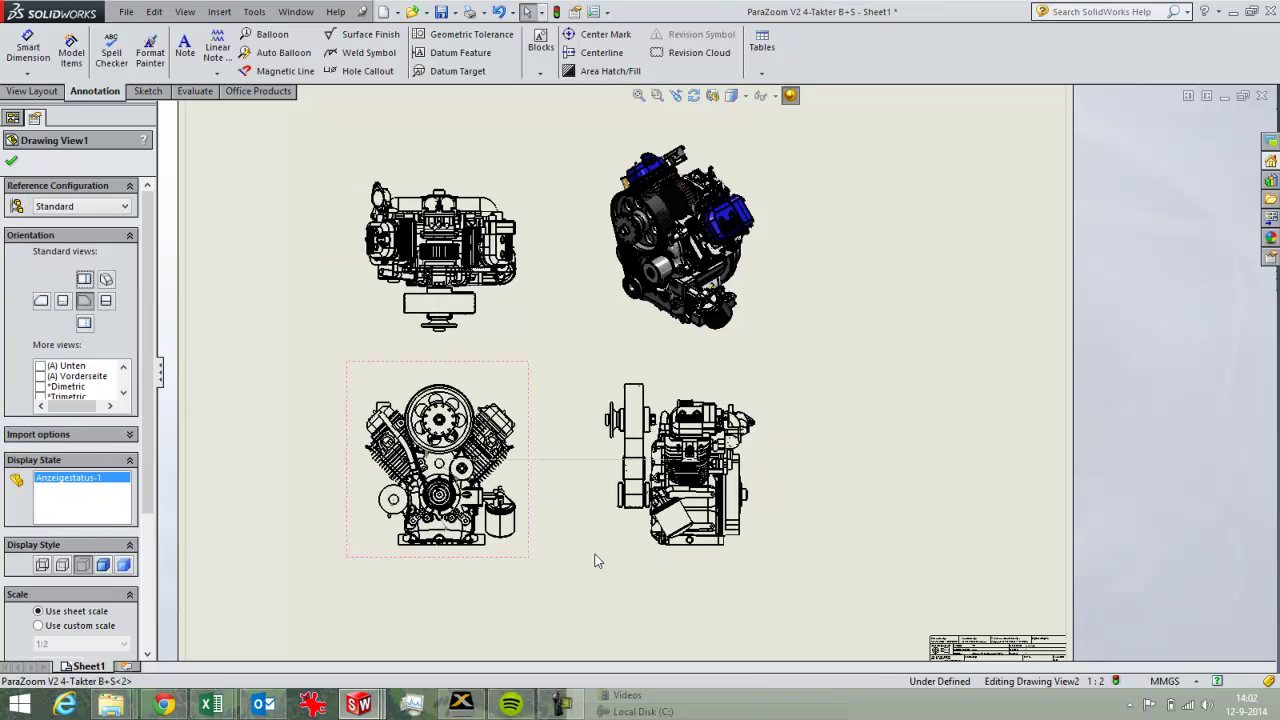
# Break the lower-left front view's alignment with its parent view
pyautogui.rightClick(600, 484)
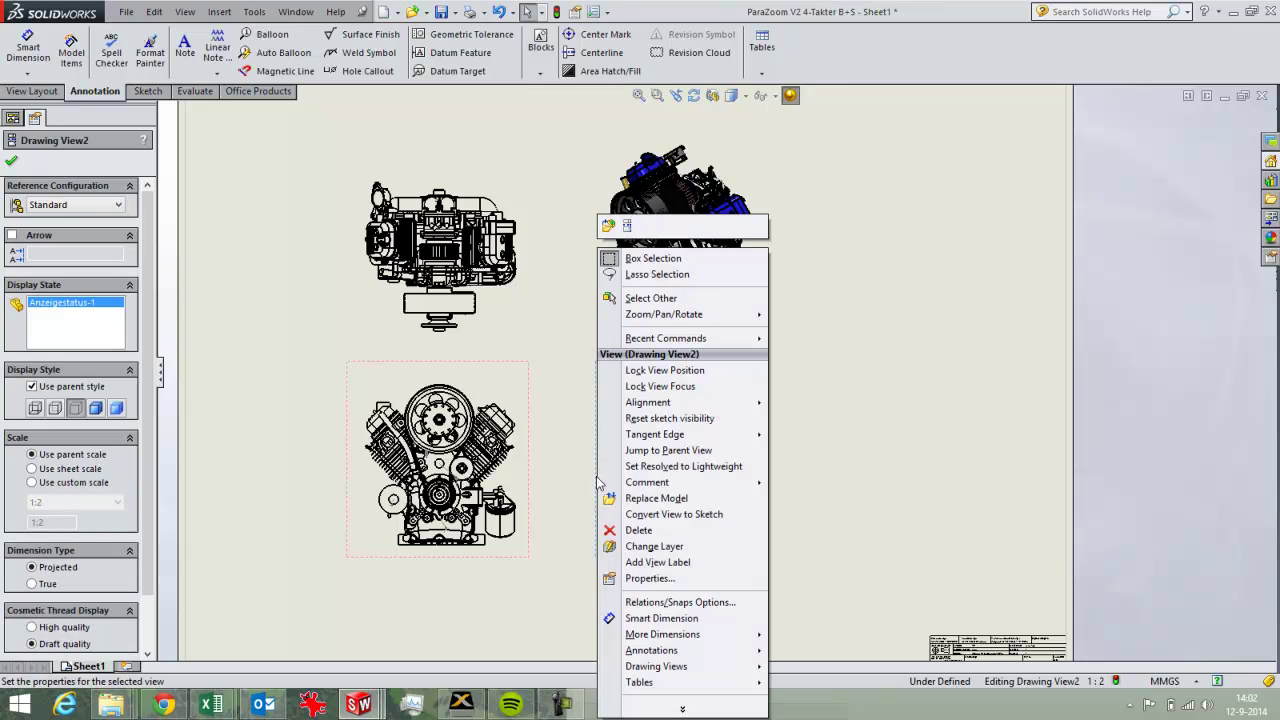
pyautogui.moveTo(700, 402)
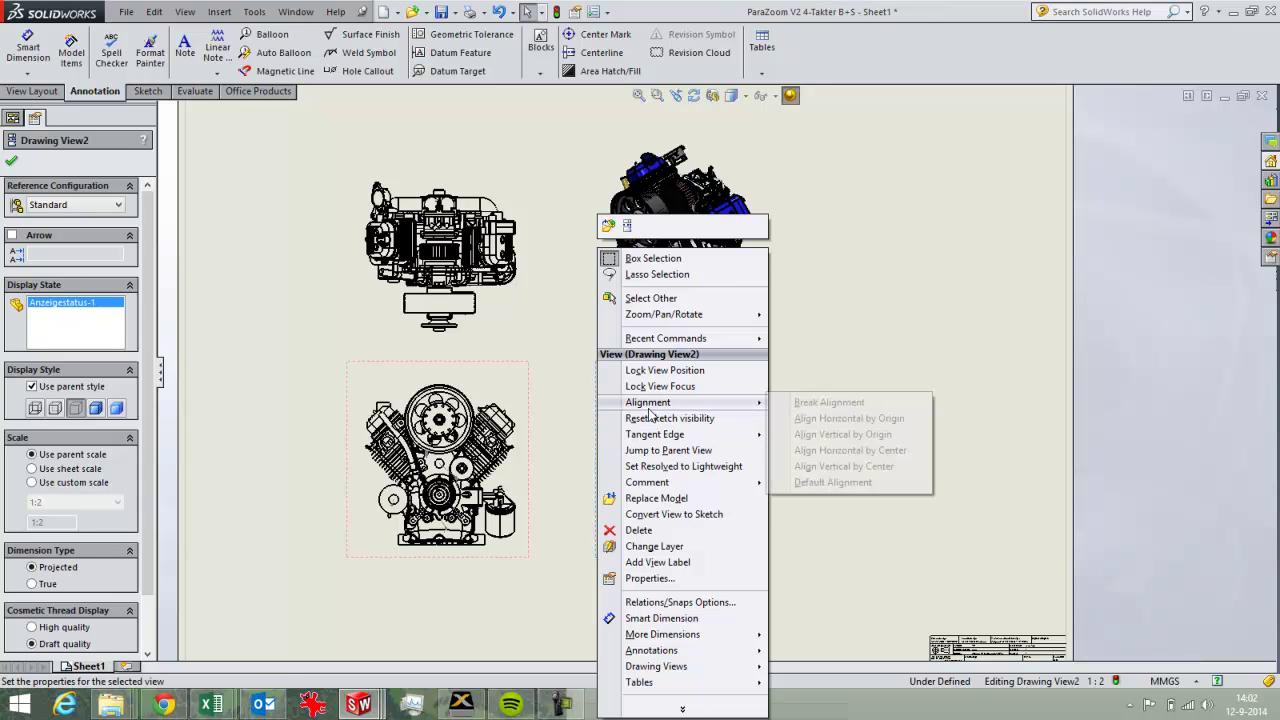
pyautogui.click(849, 404)
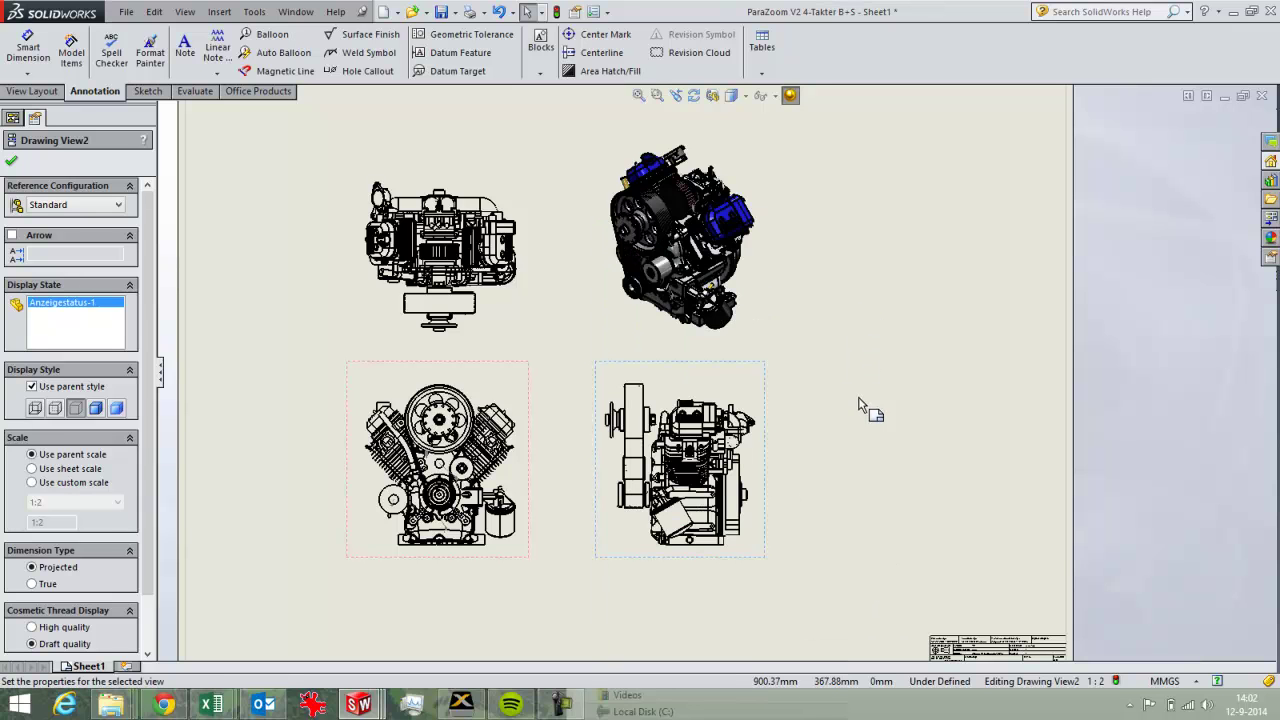
pyautogui.click(862, 412)
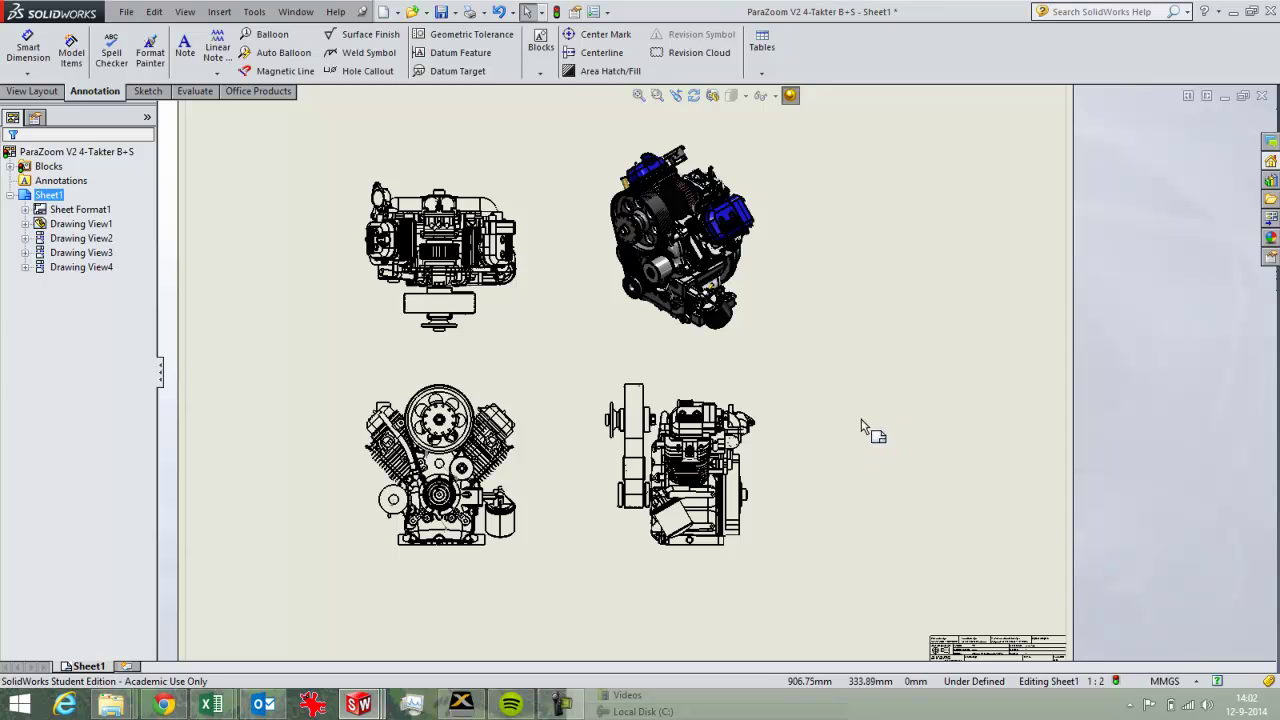
# Insert a bill of materials for the isometric view and place it at the sheet's right edge
pyautogui.click(768, 314)
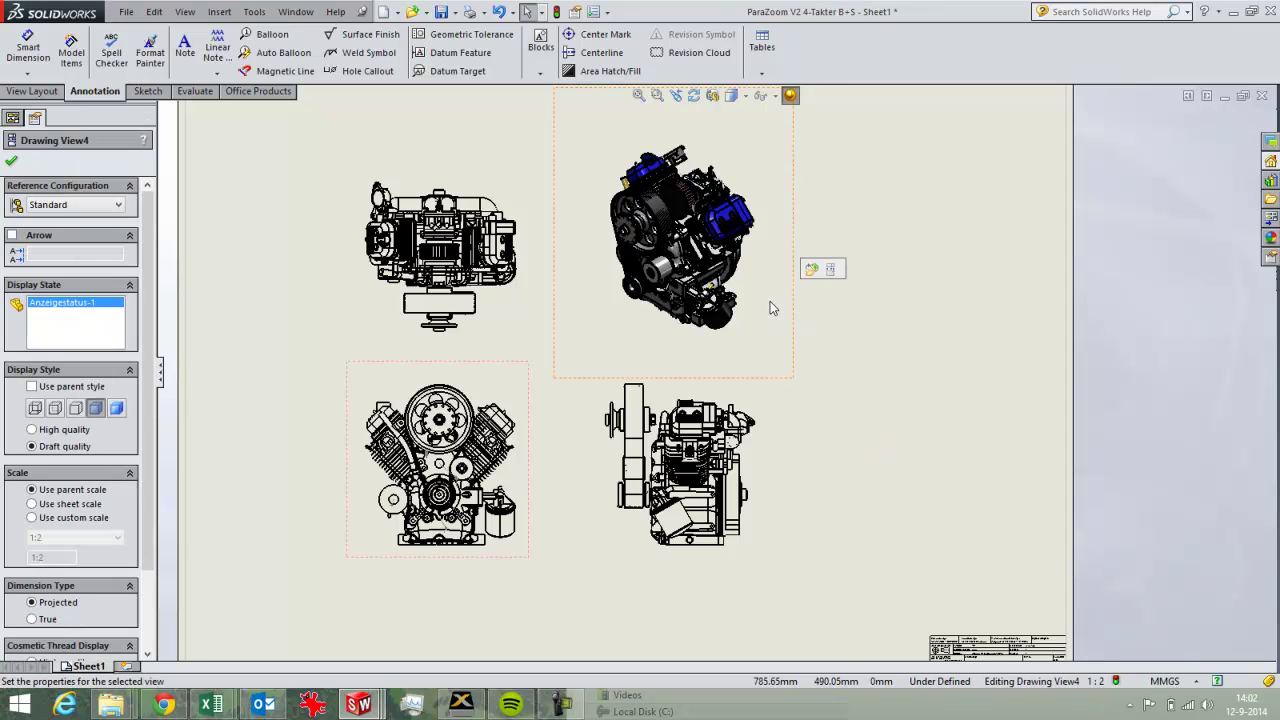
pyautogui.rightClick(772, 308)
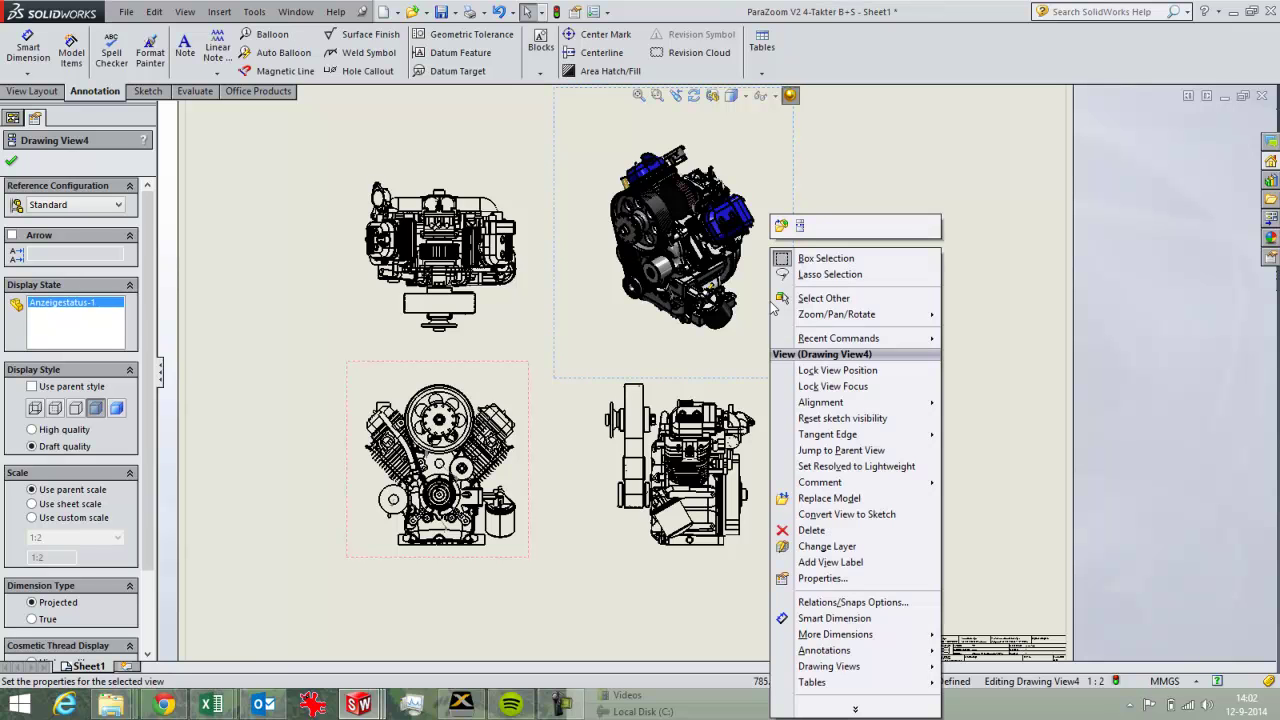
pyautogui.moveTo(818, 683)
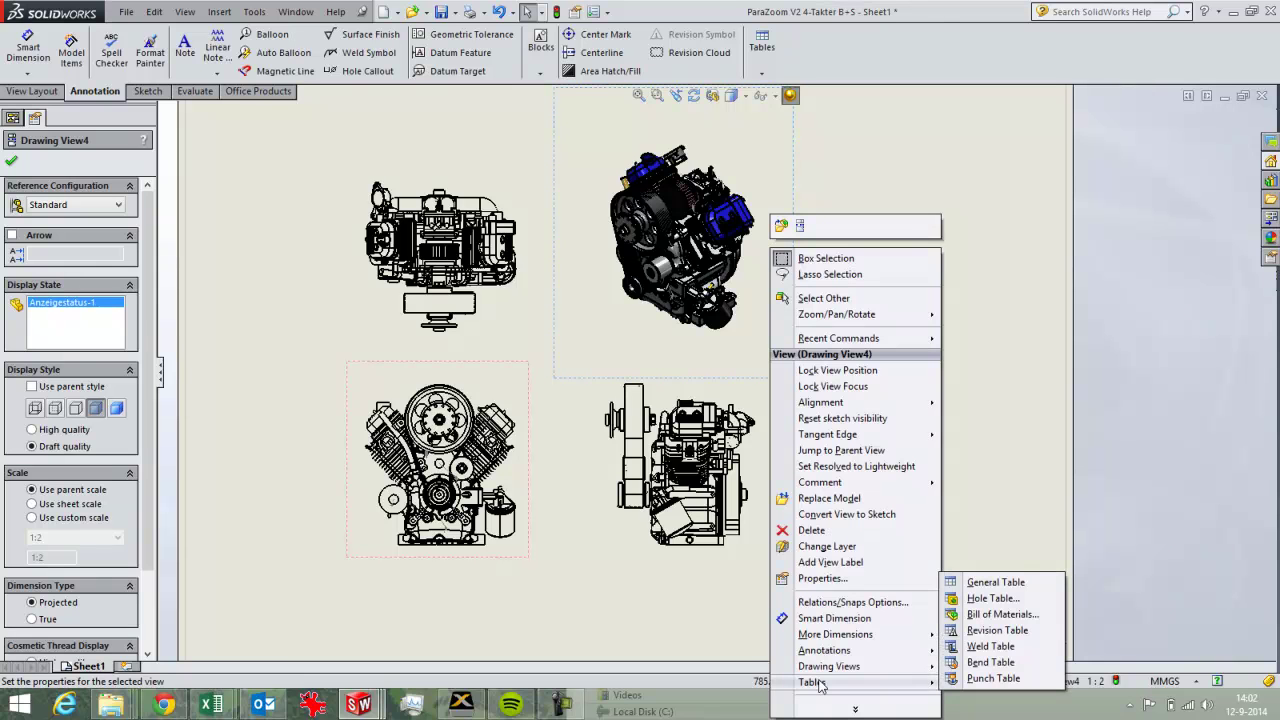
pyautogui.click(991, 614)
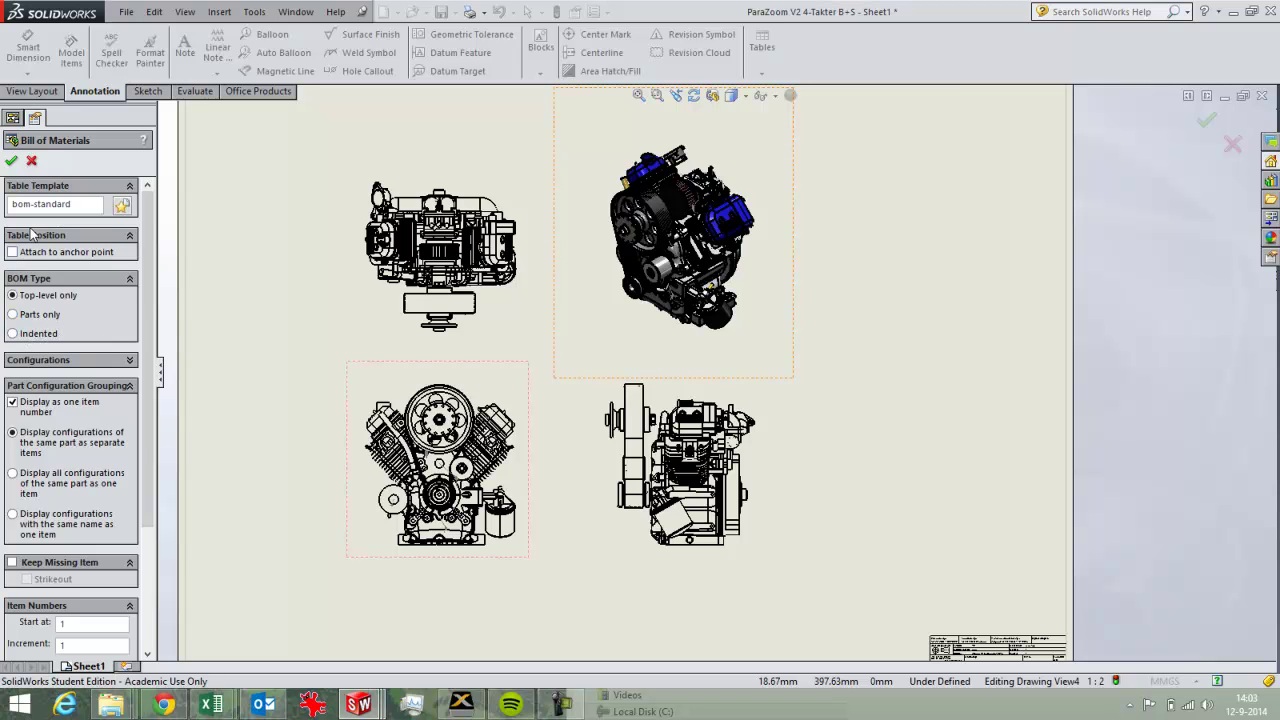
pyautogui.click(12, 163)
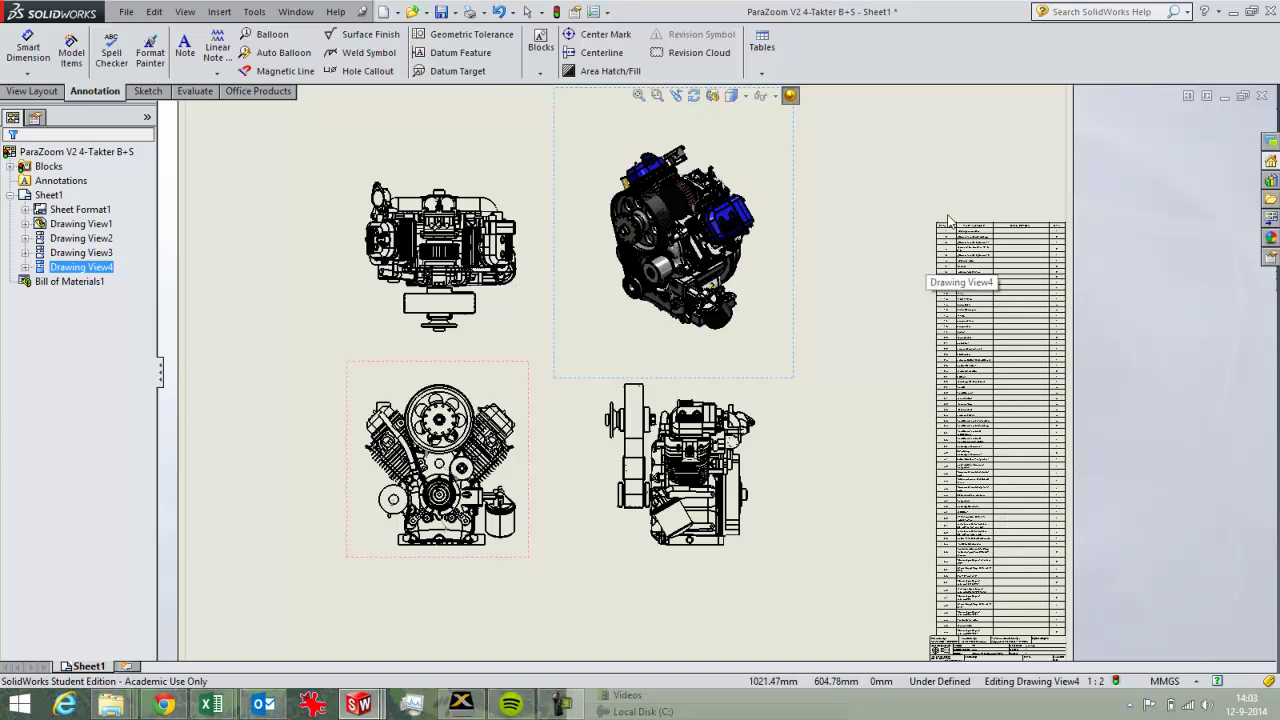
pyautogui.click(946, 232)
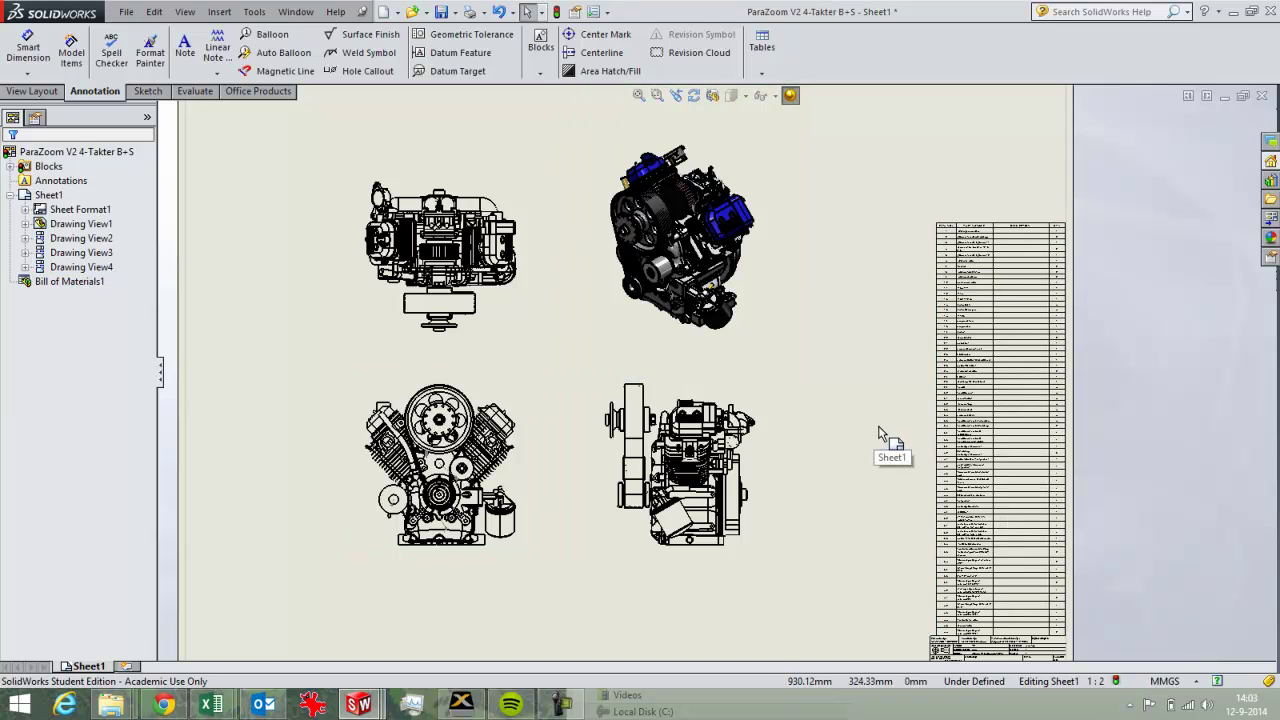
# Insert a new column right of DESCRIPTION in the BOM and shift the table left
pyautogui.scroll(-5, 1014, 311)
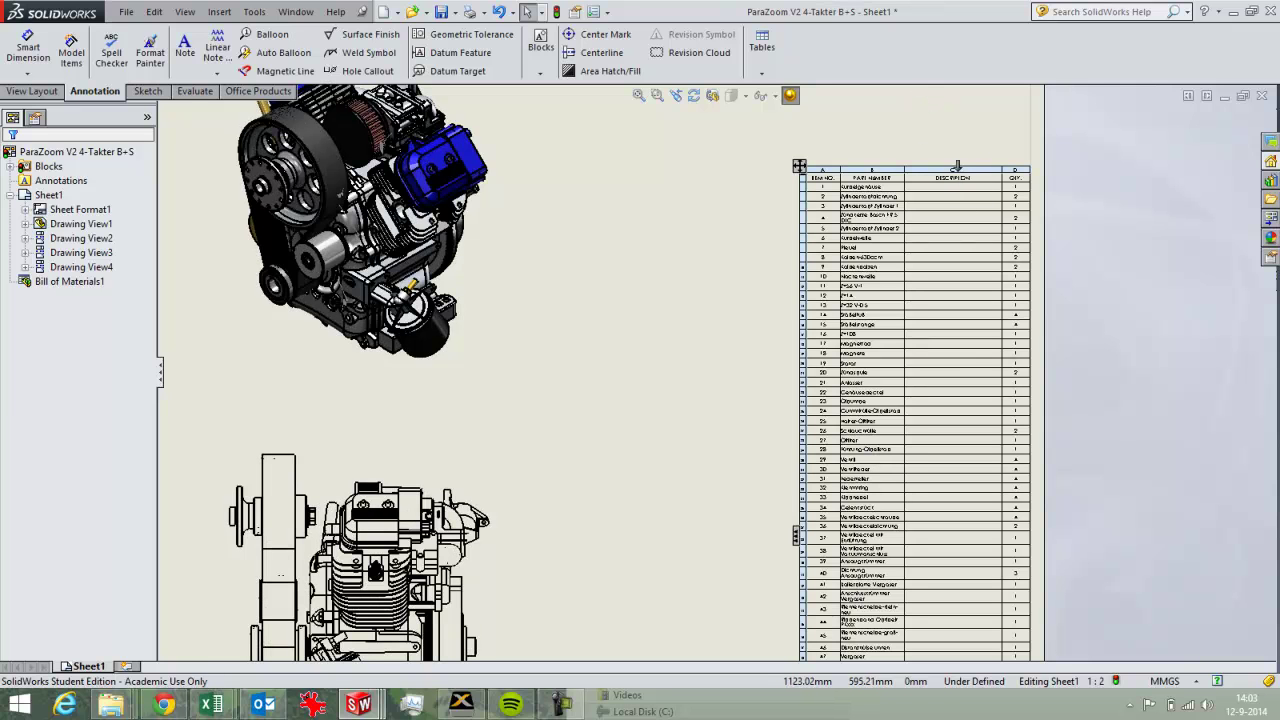
pyautogui.rightClick(958, 178)
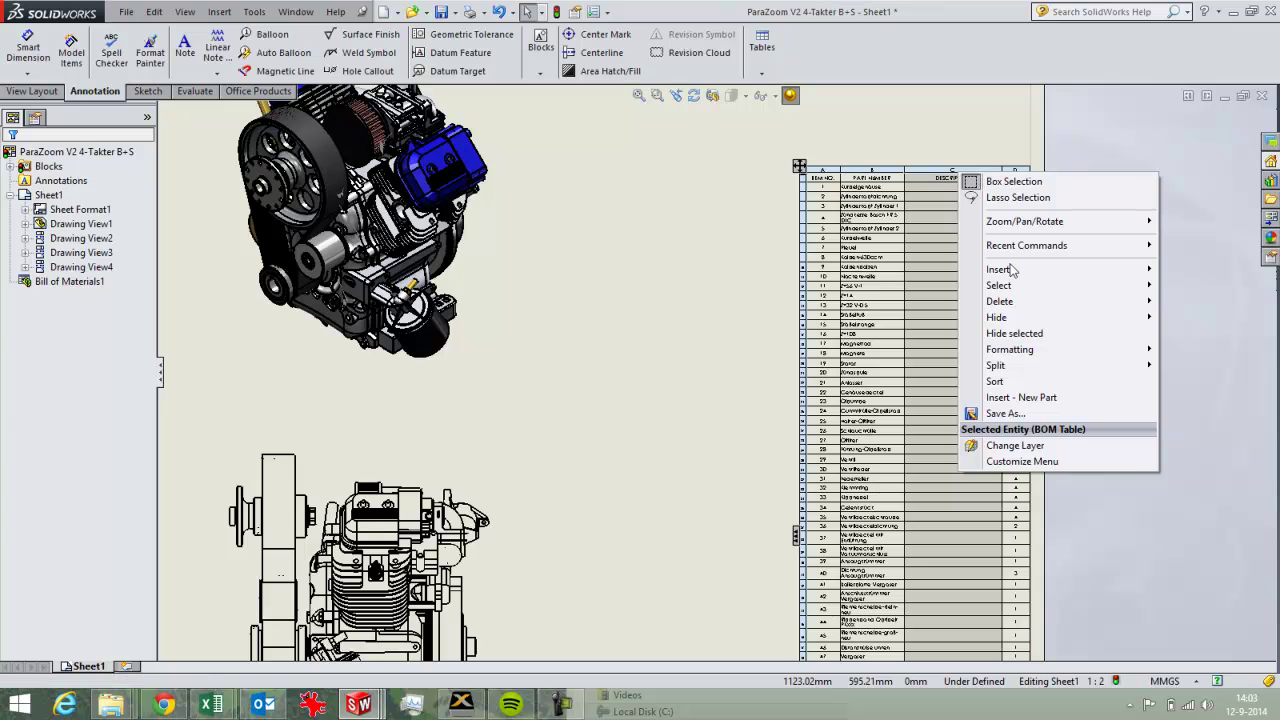
pyautogui.moveTo(1012, 270)
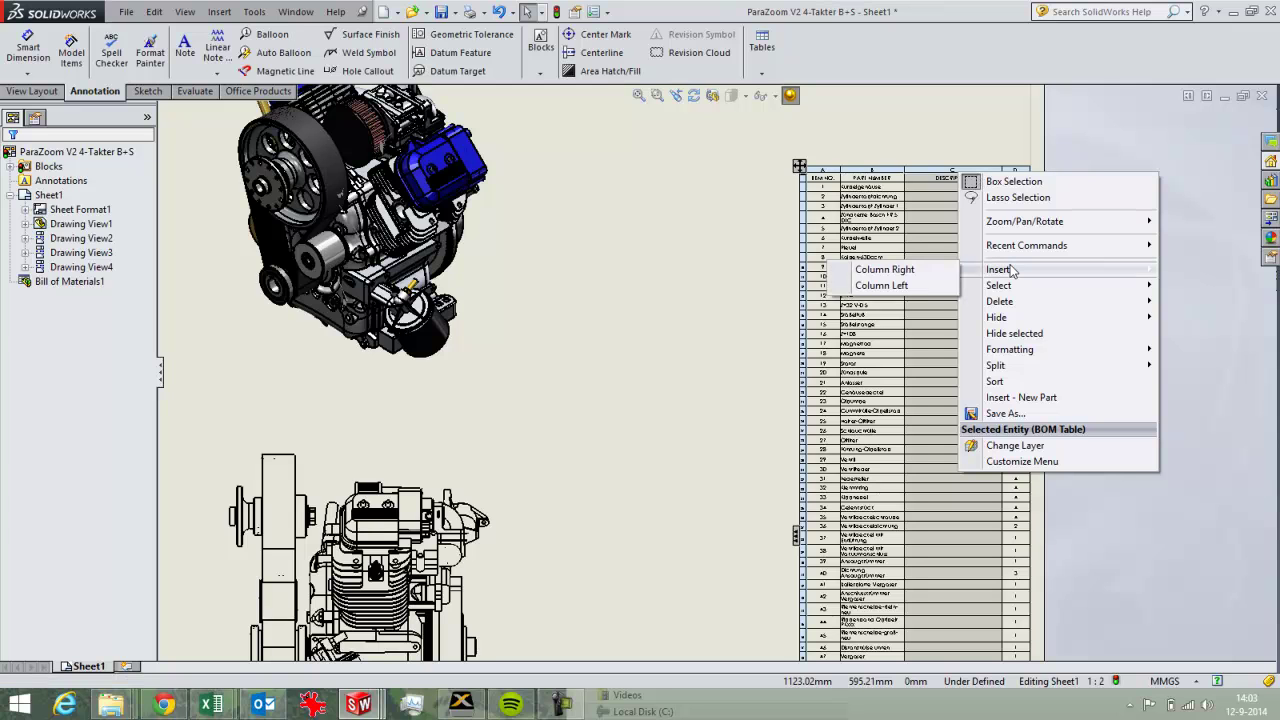
pyautogui.click(925, 272)
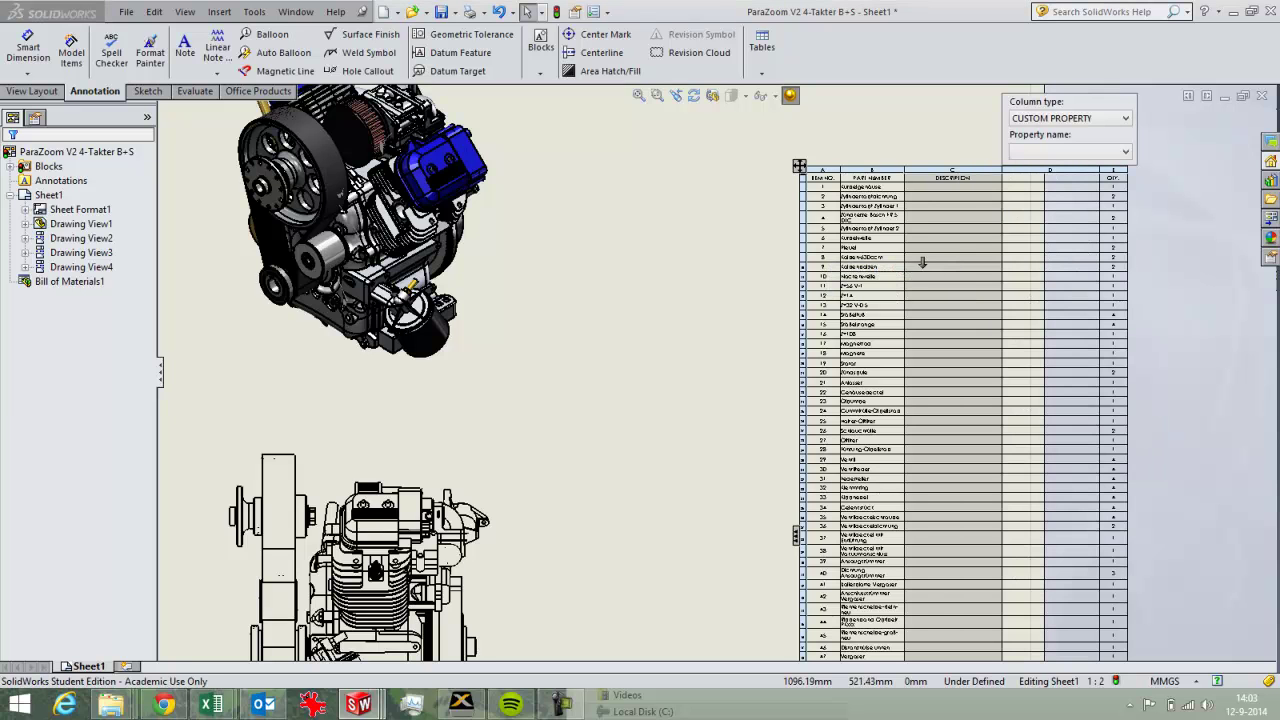
pyautogui.moveTo(799, 167); pyautogui.dragTo(703, 165)
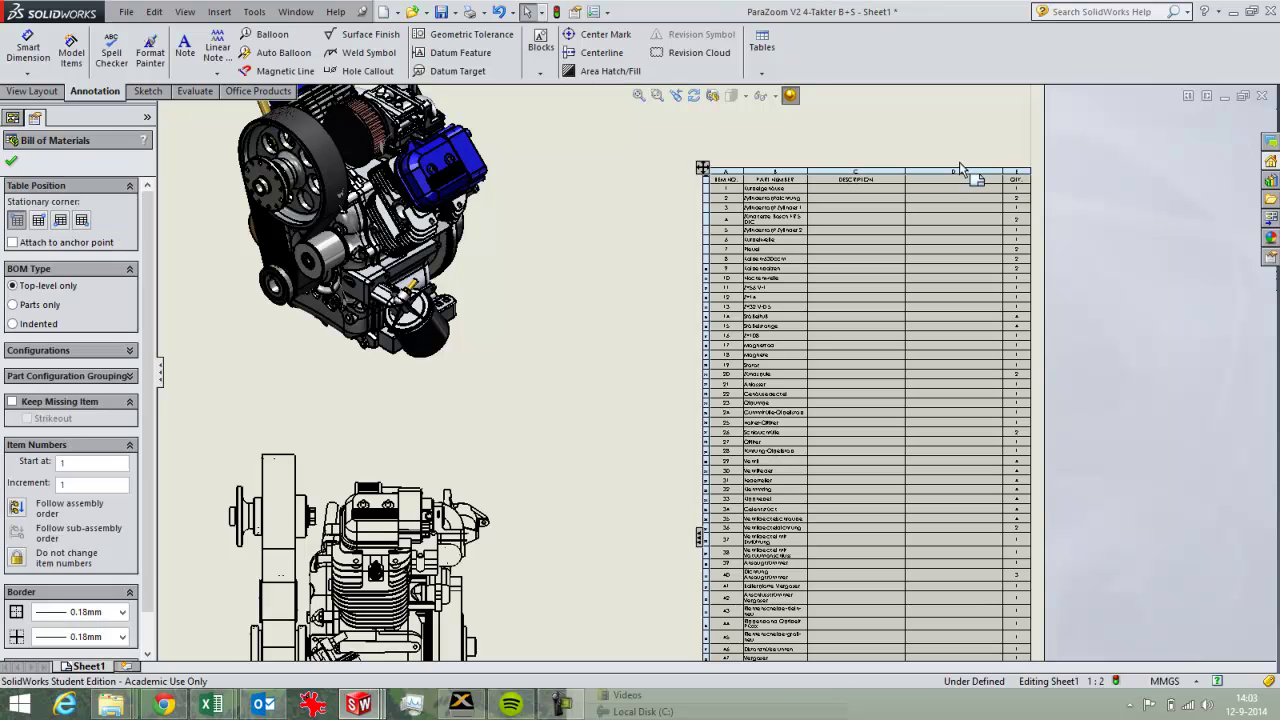
pyautogui.press('Escape')
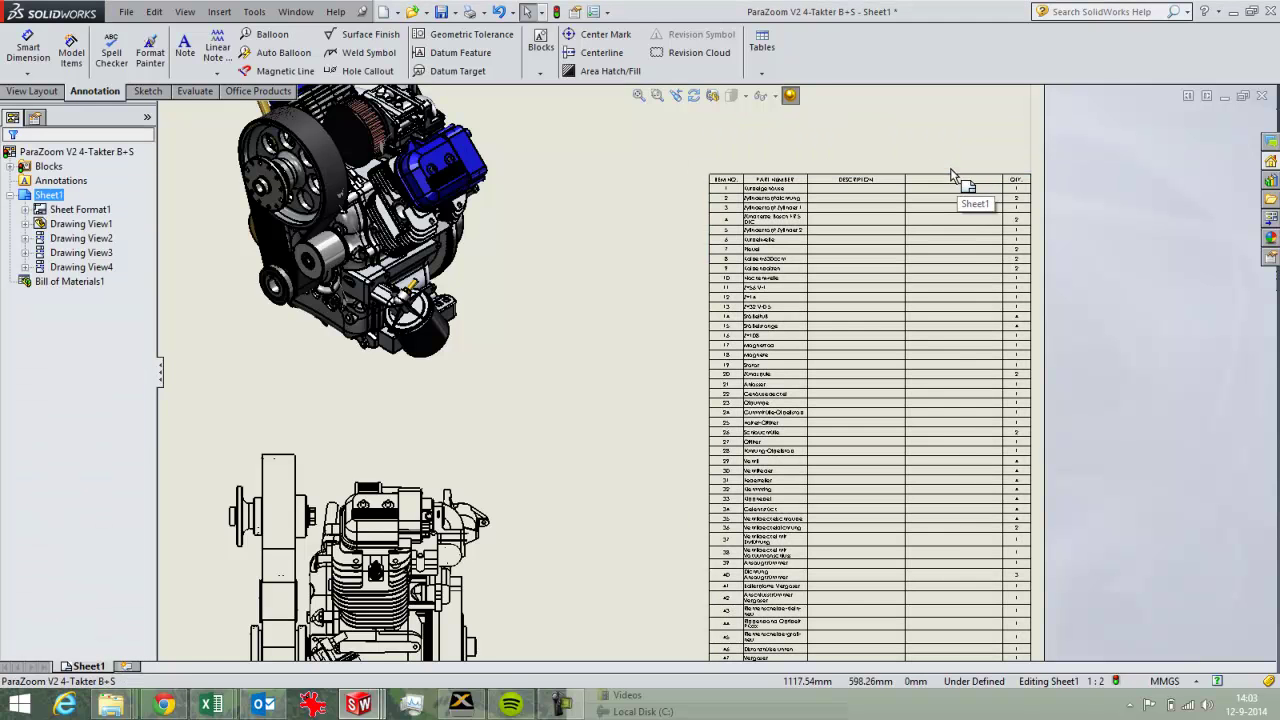
# Add another column and set its Custom Property to MATERIAL
pyautogui.click(950, 170)
pyautogui.rightClick(951, 171)
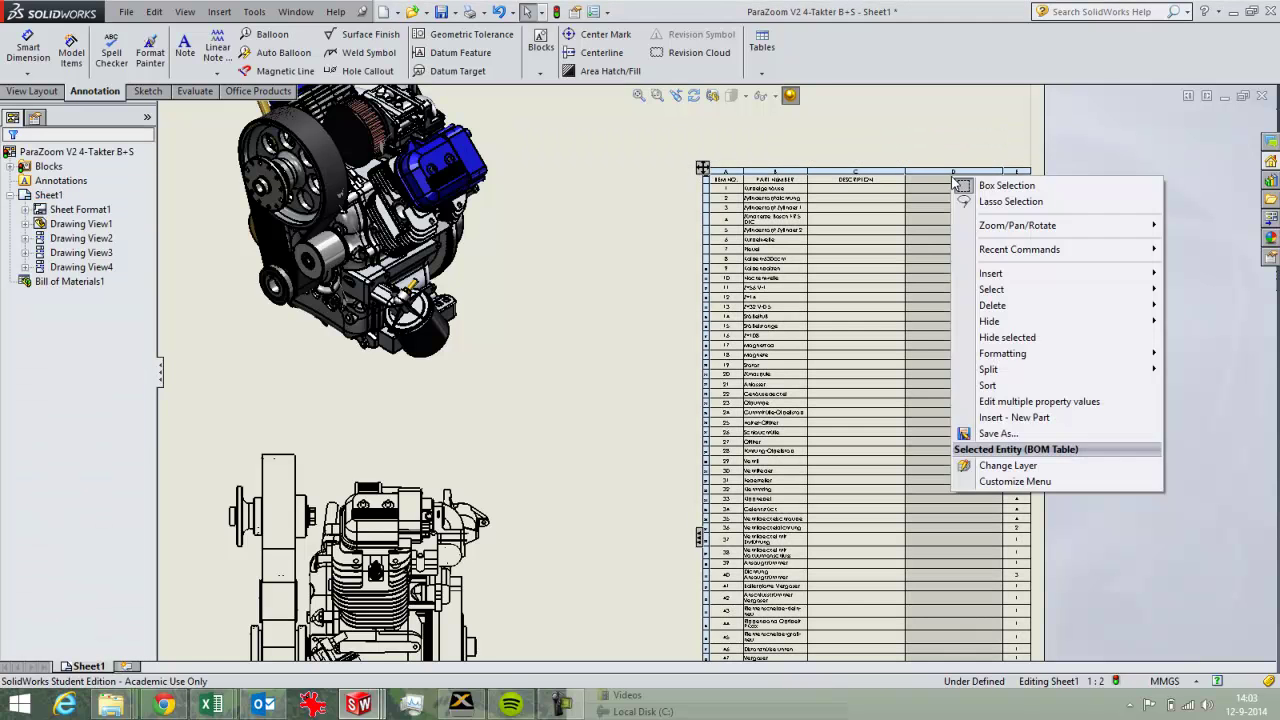
pyautogui.moveTo(1008, 274)
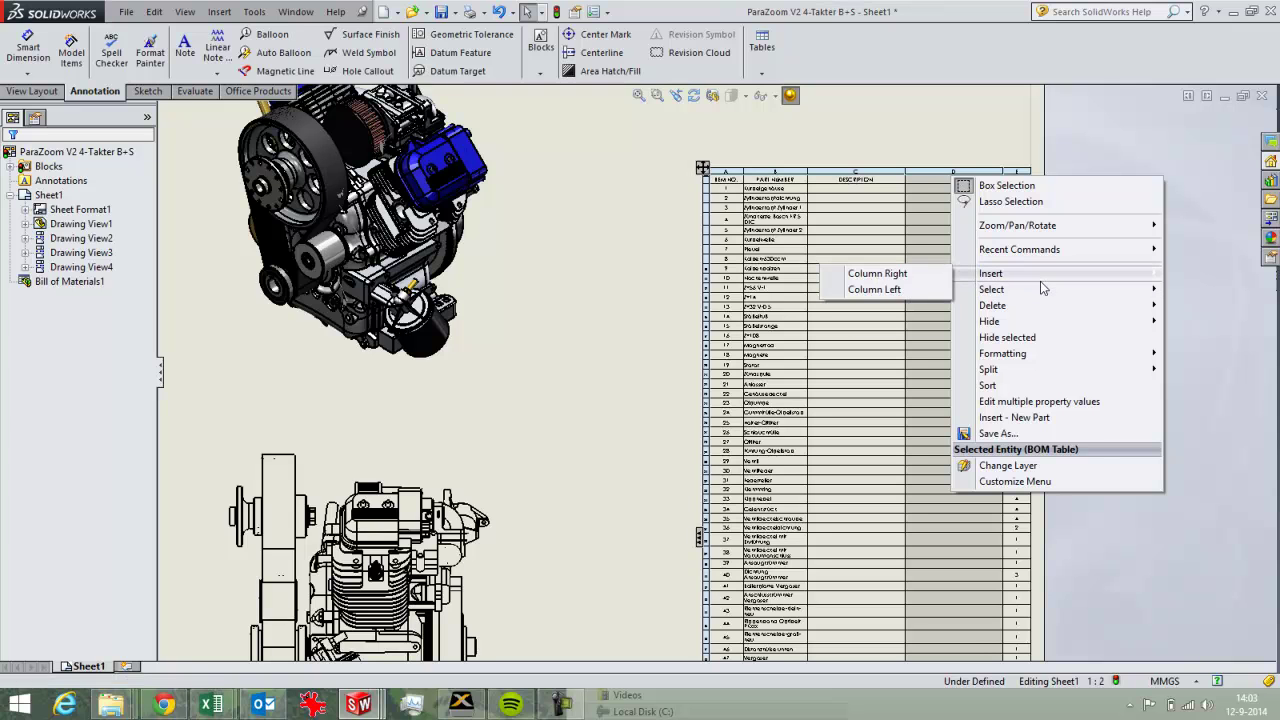
pyautogui.click(912, 276)
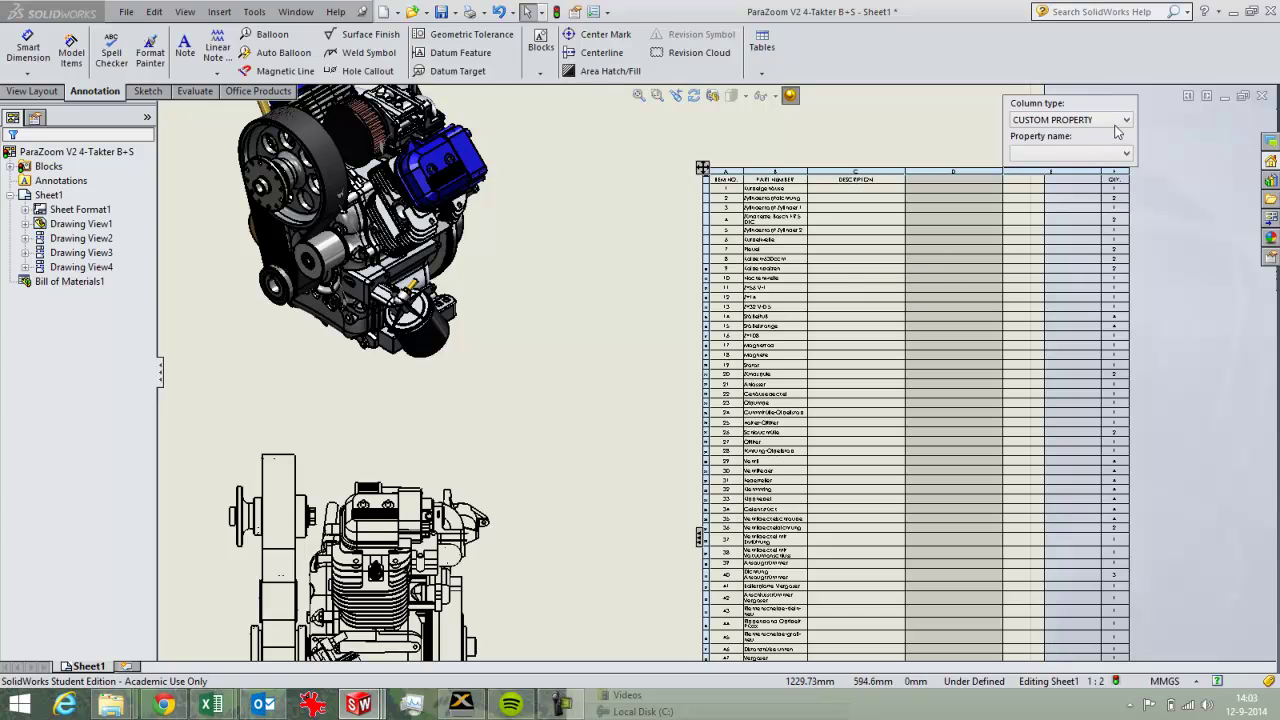
pyautogui.click(1123, 160)
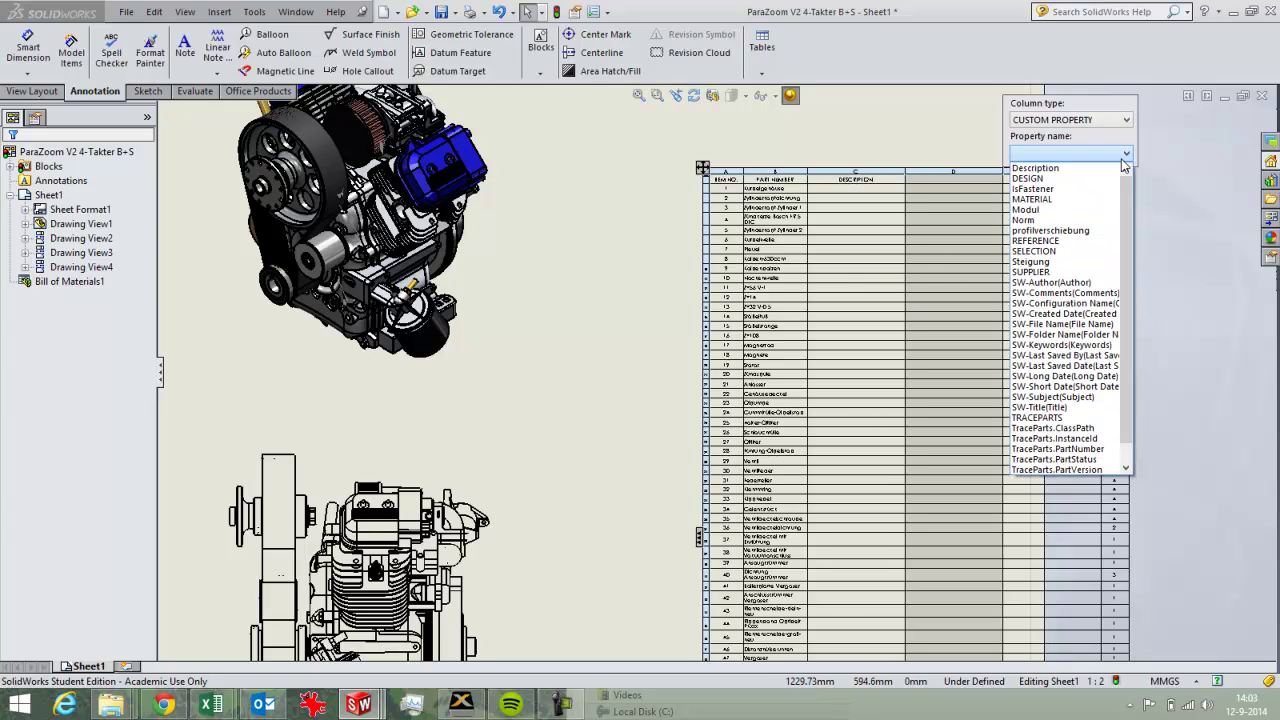
pyautogui.click(1067, 204)
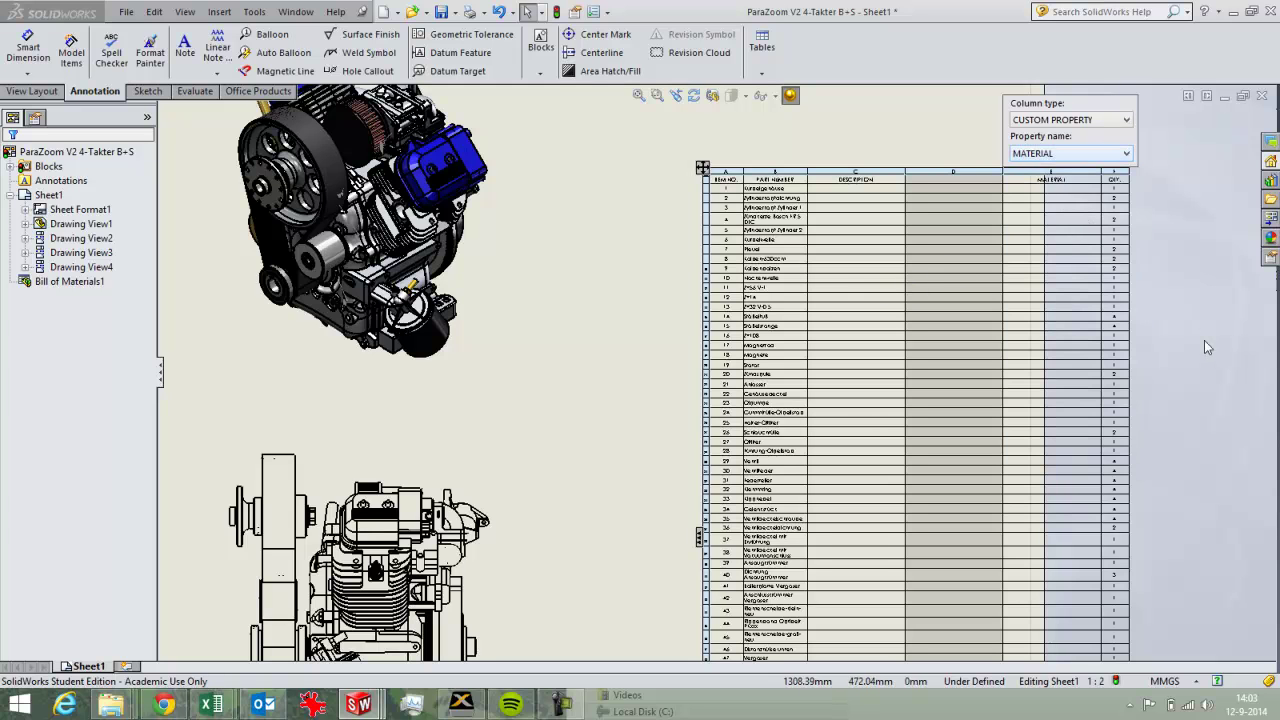
pyautogui.click(960, 122)
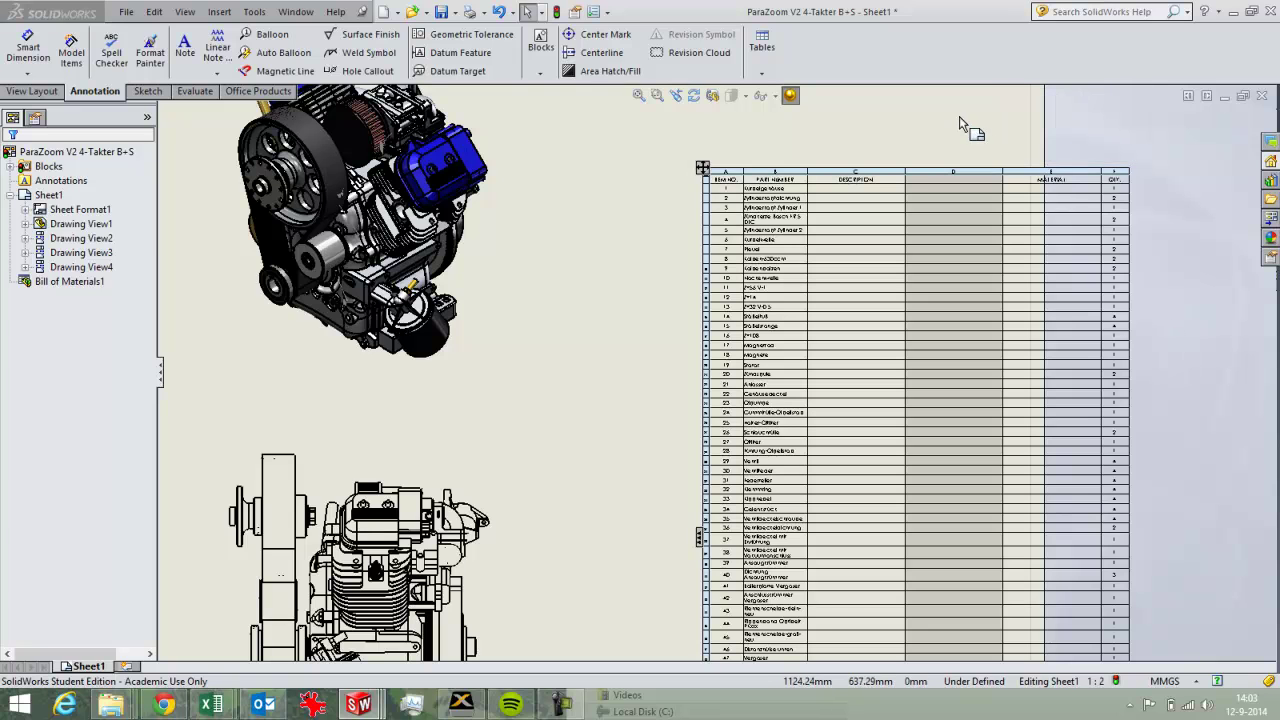
# Remove the leftover empty column D from the BOM table
pyautogui.click(988, 174)
pyautogui.rightClick(988, 175)
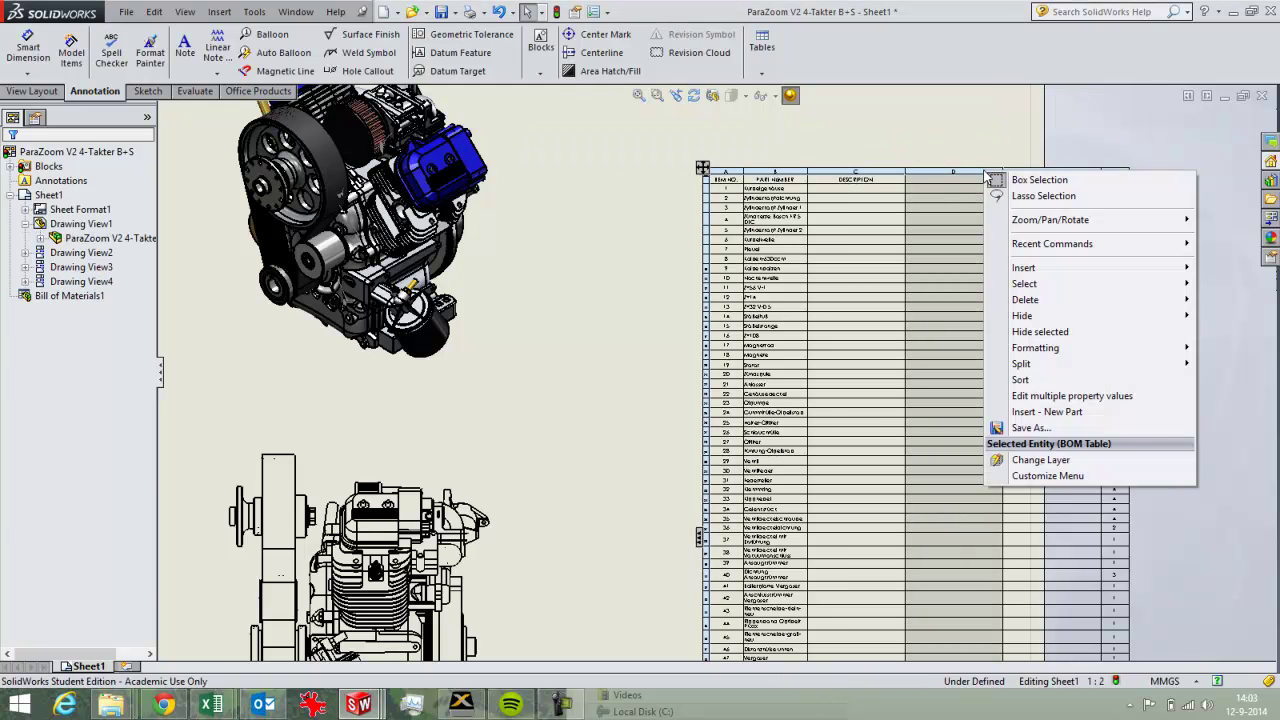
pyautogui.moveTo(1025, 300)
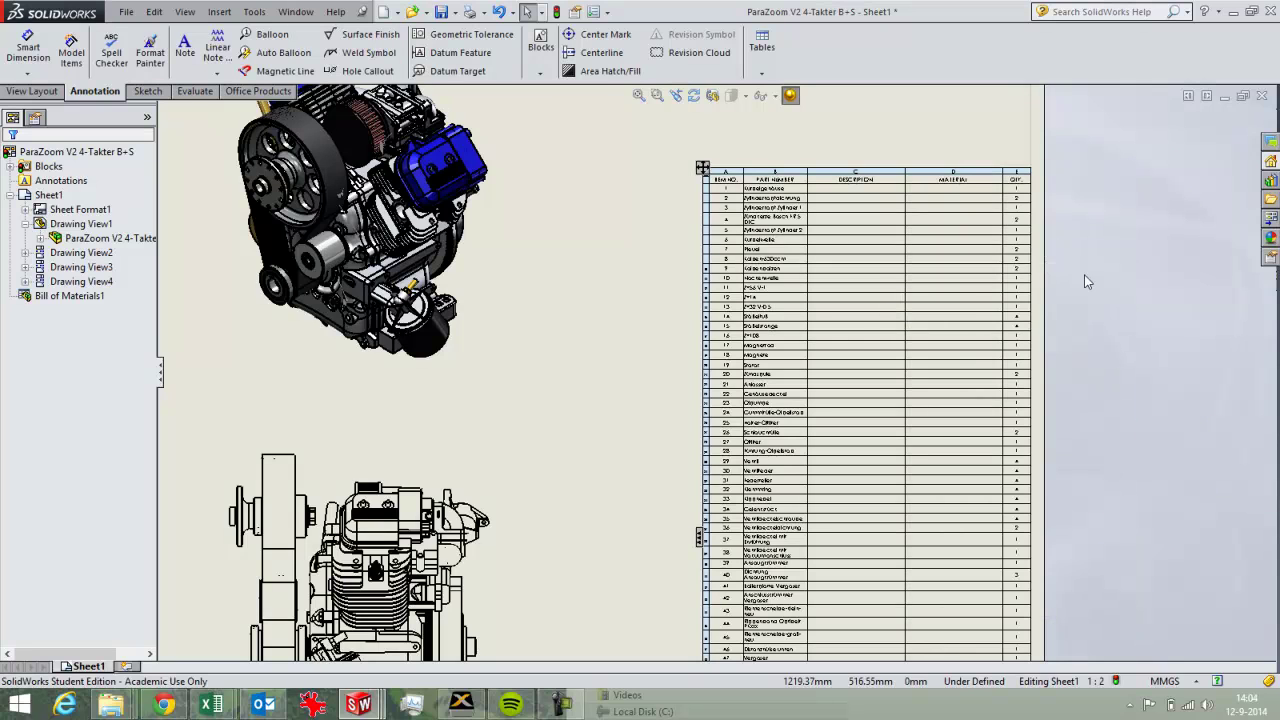
# Pan and zoom over the BOM to inspect its lower rows
pyautogui.moveTo(966, 540)
pyautogui.mouseDown(button='middle')
pyautogui.moveTo(966, 409)
pyautogui.moveTo(945, 291)
pyautogui.moveTo(934, 334)
pyautogui.mouseUp(button='middle')
pyautogui.scroll(-4, 940, 540)
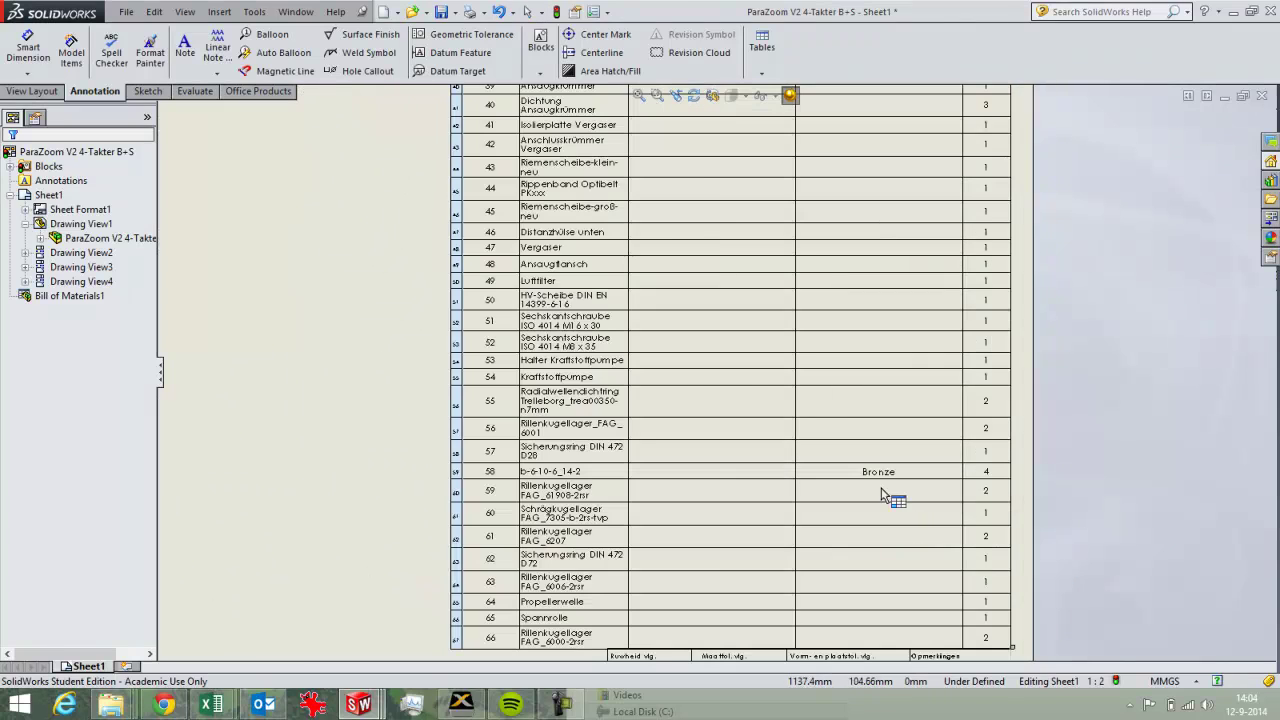
pyautogui.scroll(-2, 831, 477)
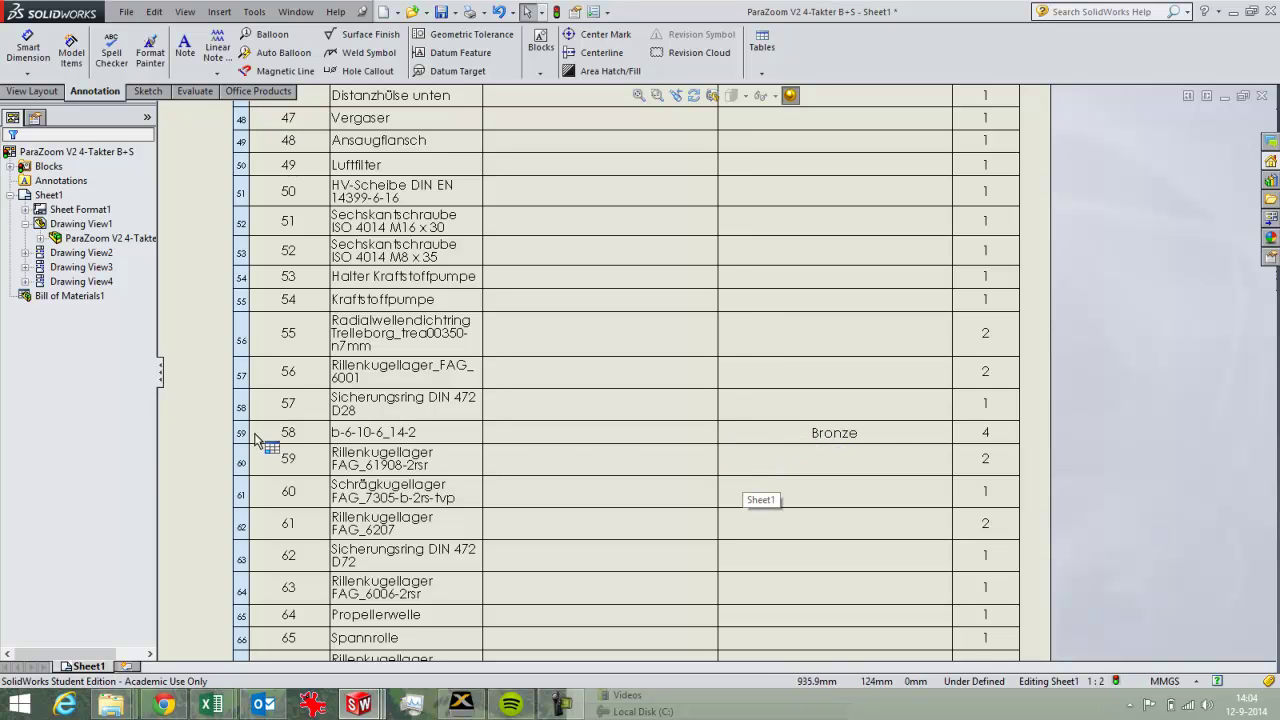
pyautogui.scroll(2, 260, 430)
pyautogui.scroll(3, 357, 380)
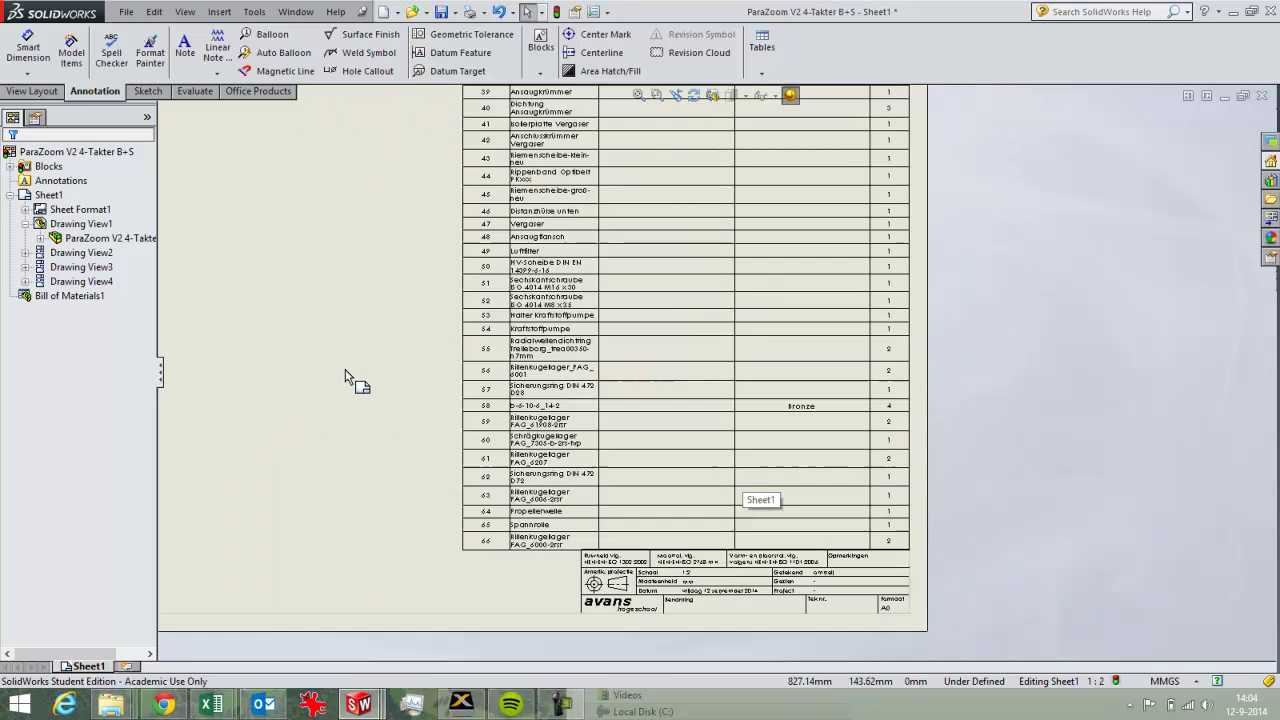
pyautogui.moveTo(440, 446); pyautogui.dragTo(445, 492, button='middle')
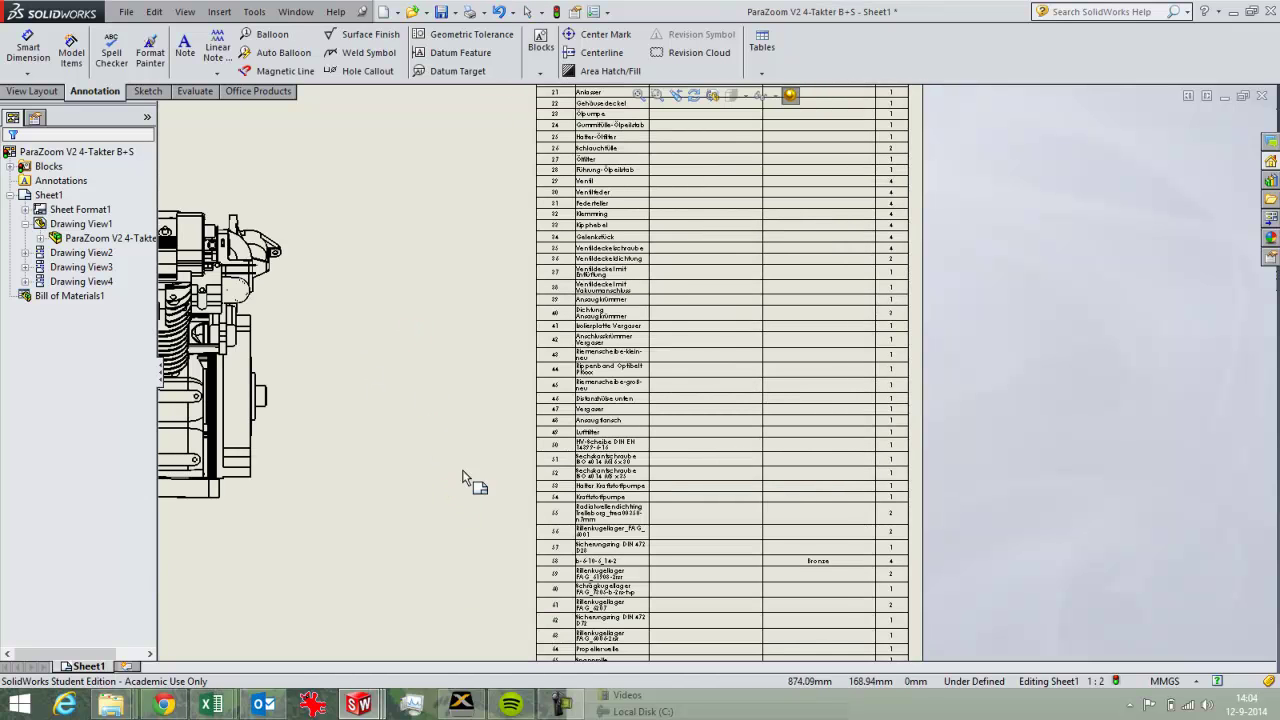
# Select the BOM, check that row 58 lists Bronze, and zoom to fit the whole sheet
pyautogui.click(527, 270)
pyautogui.scroll(-1, 543, 566)
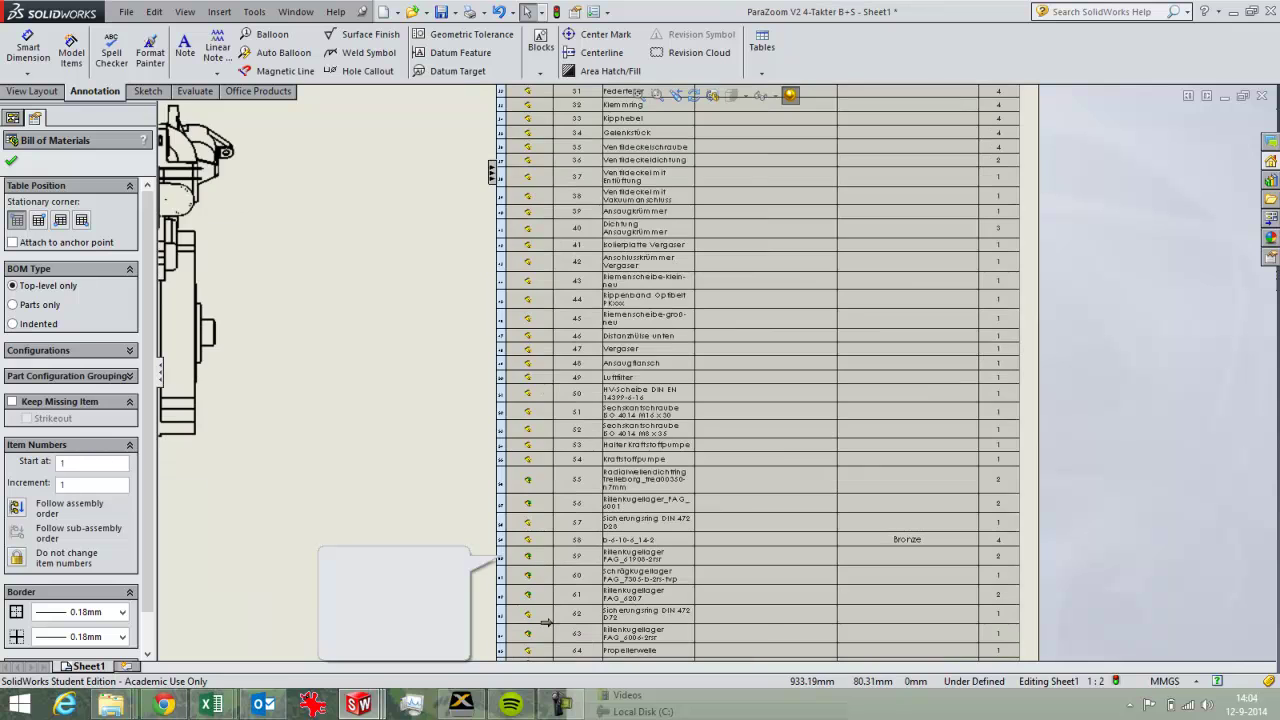
pyautogui.scroll(1, 548, 618)
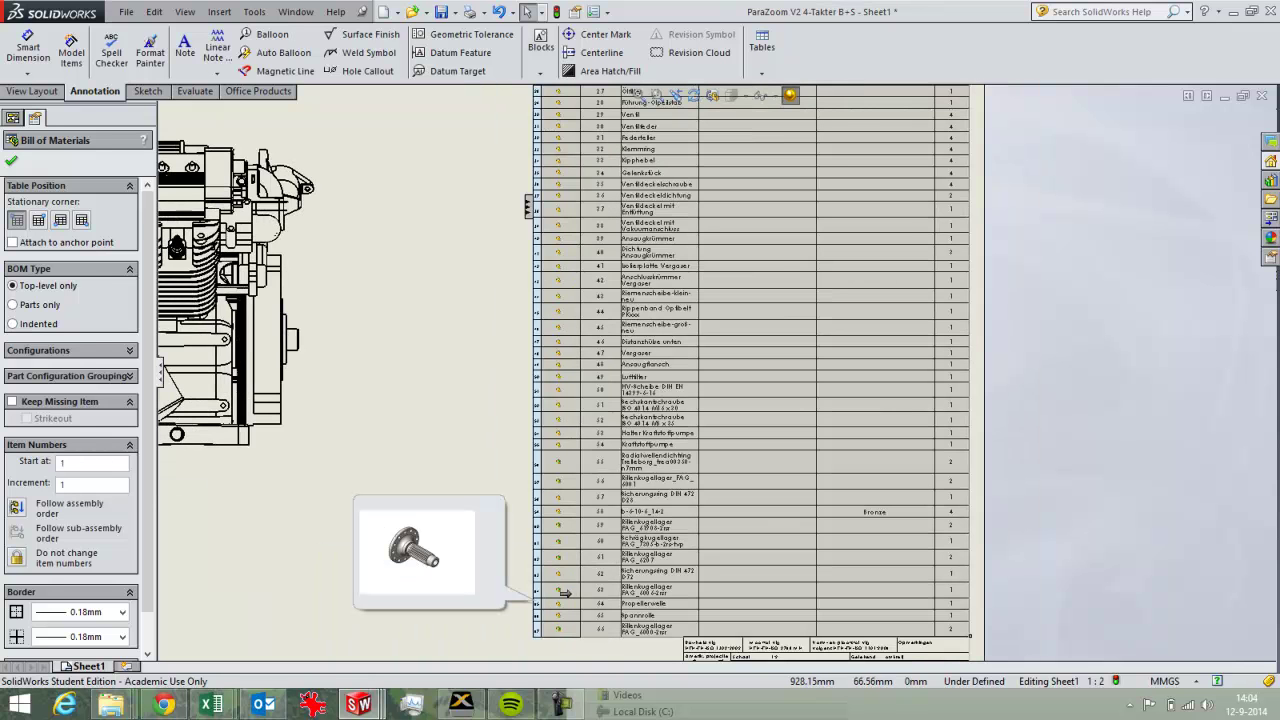
pyautogui.scroll(-1, 565, 534)
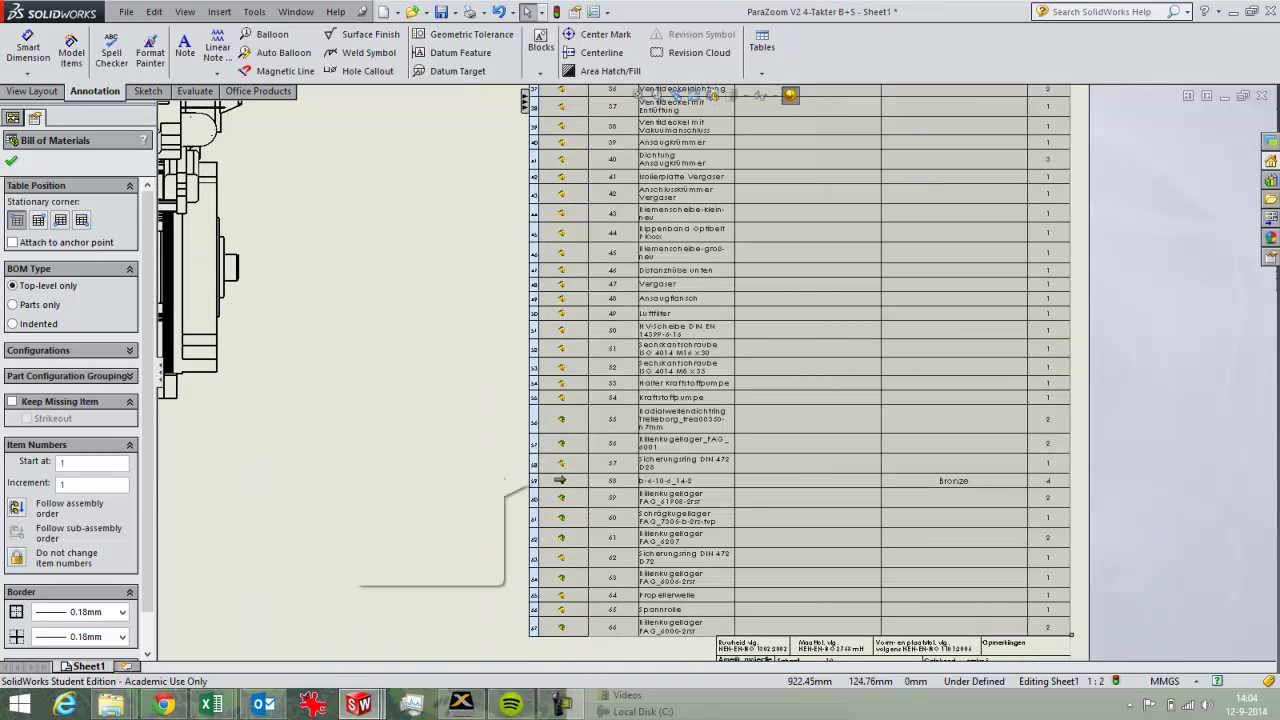
pyautogui.moveTo(556, 478)
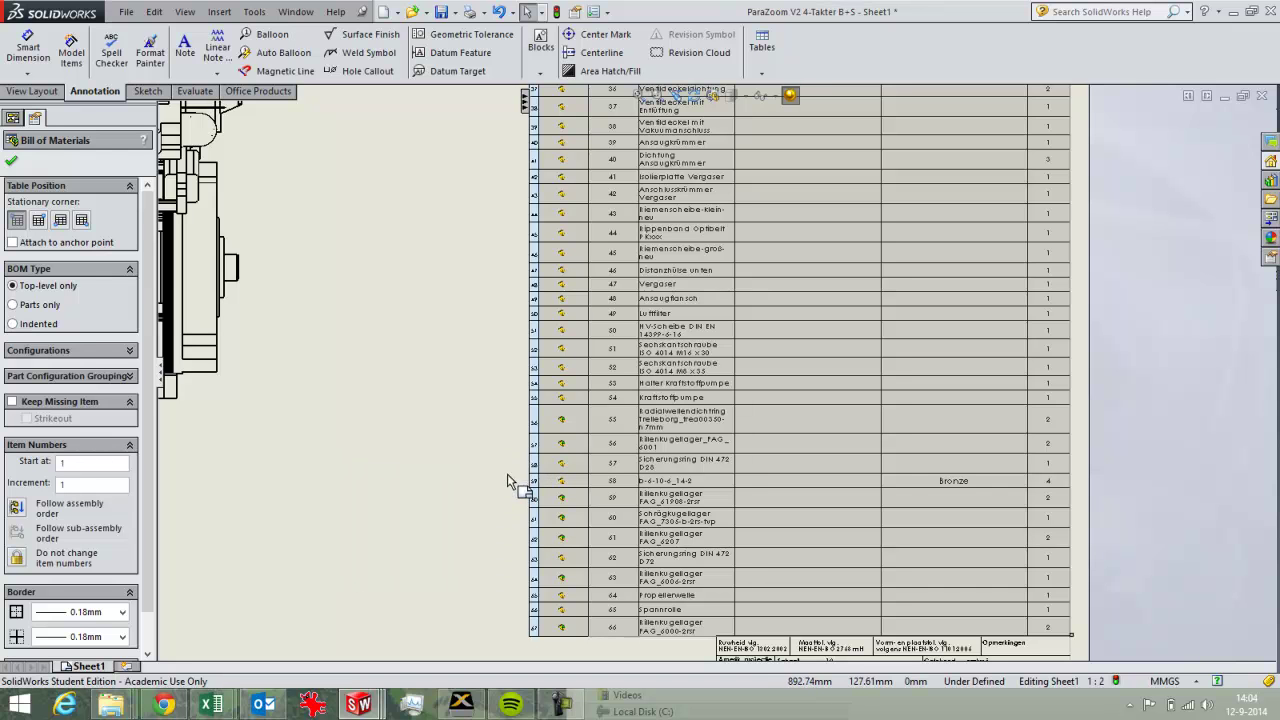
pyautogui.press('f')
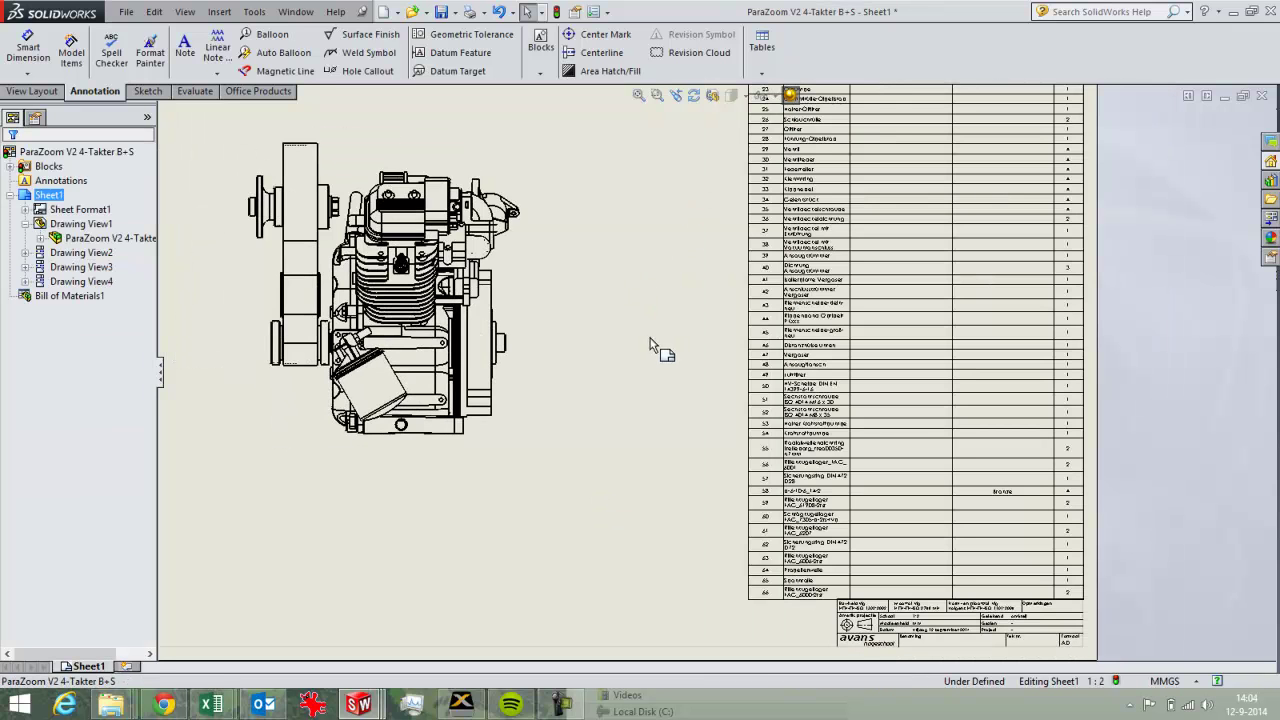
pyautogui.scroll(2, 650, 342)
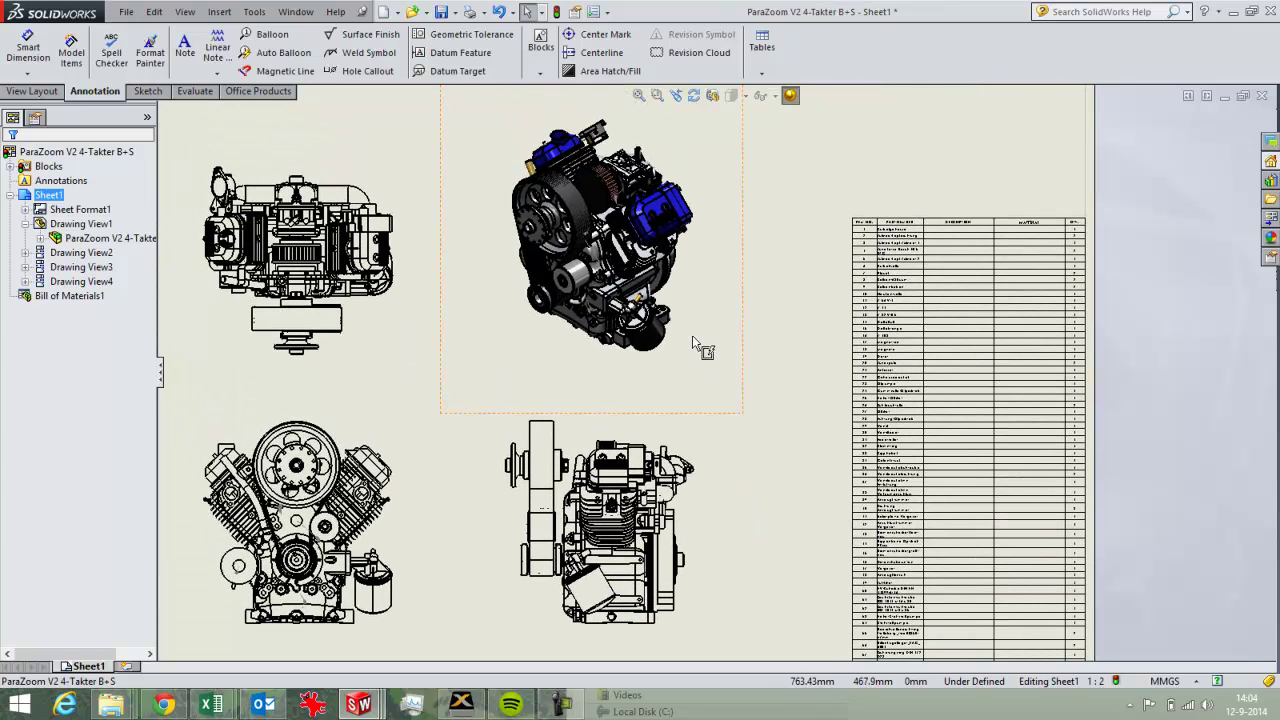
# Add Auto Balloons to the isometric engine view, with numbered leaders arranged in columns
pyautogui.click(695, 339)
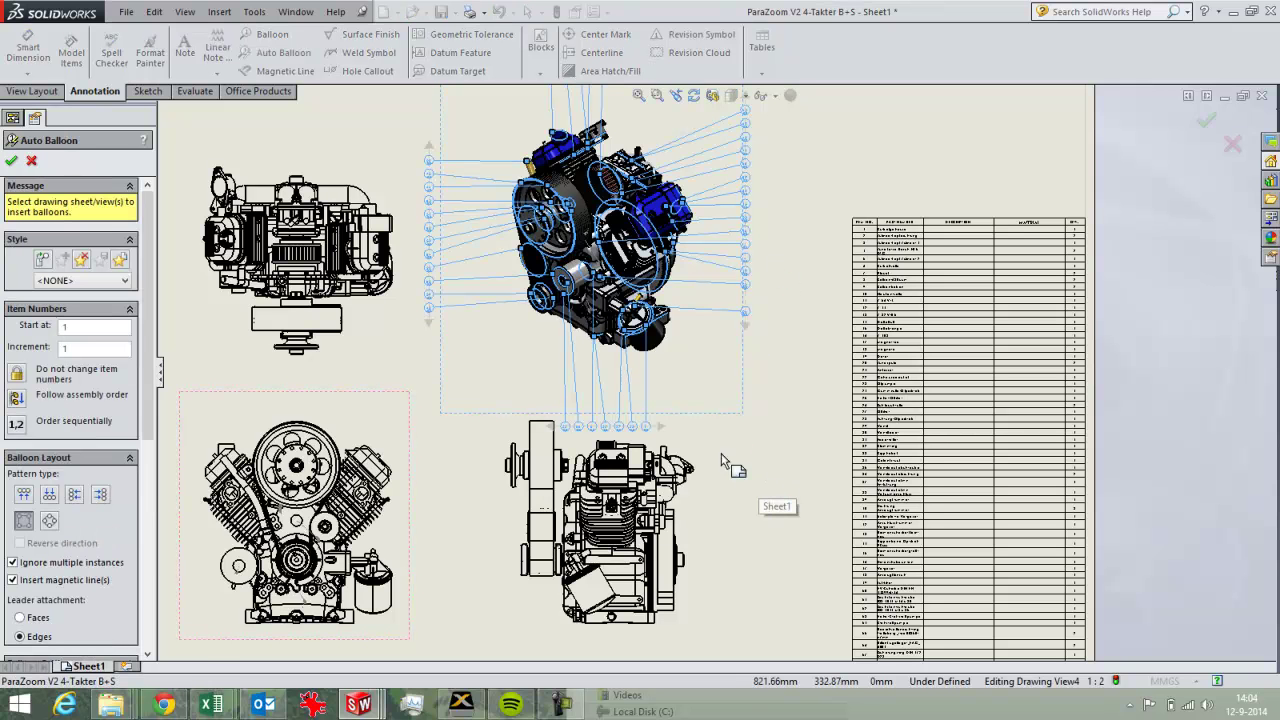
pyautogui.click(661, 430)
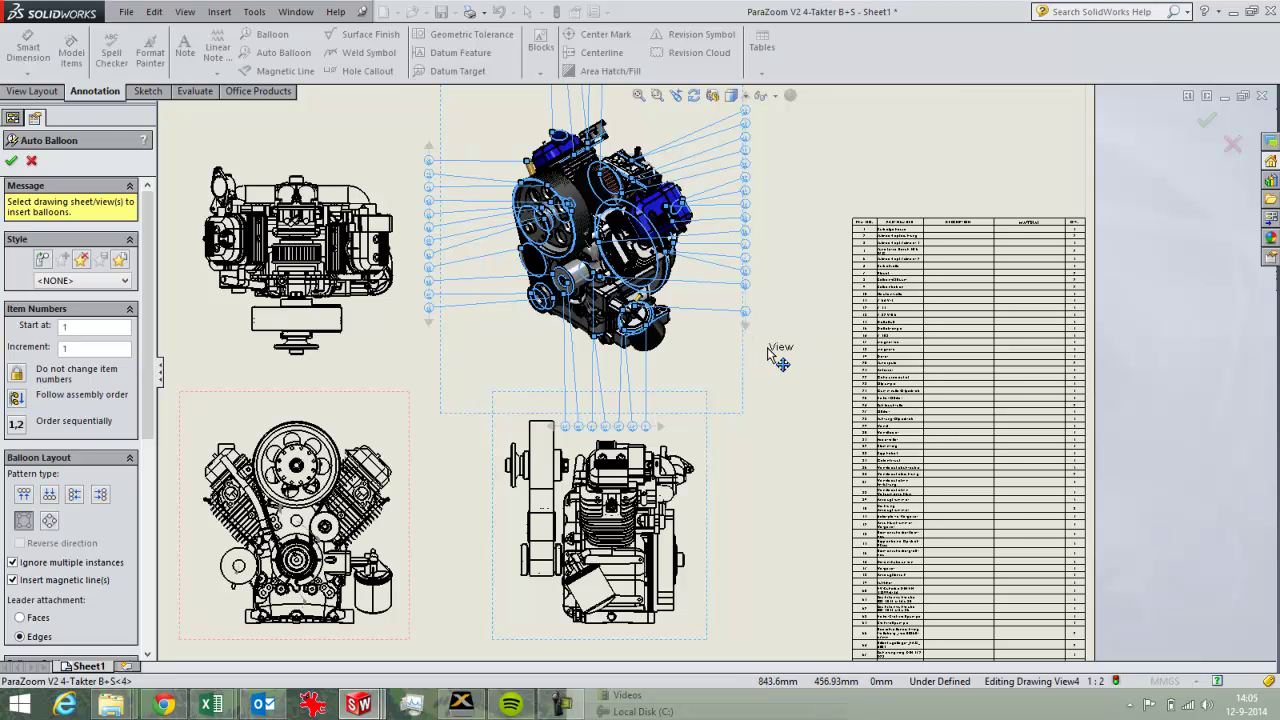
pyautogui.press('f')
pyautogui.scroll(2, 740, 375)
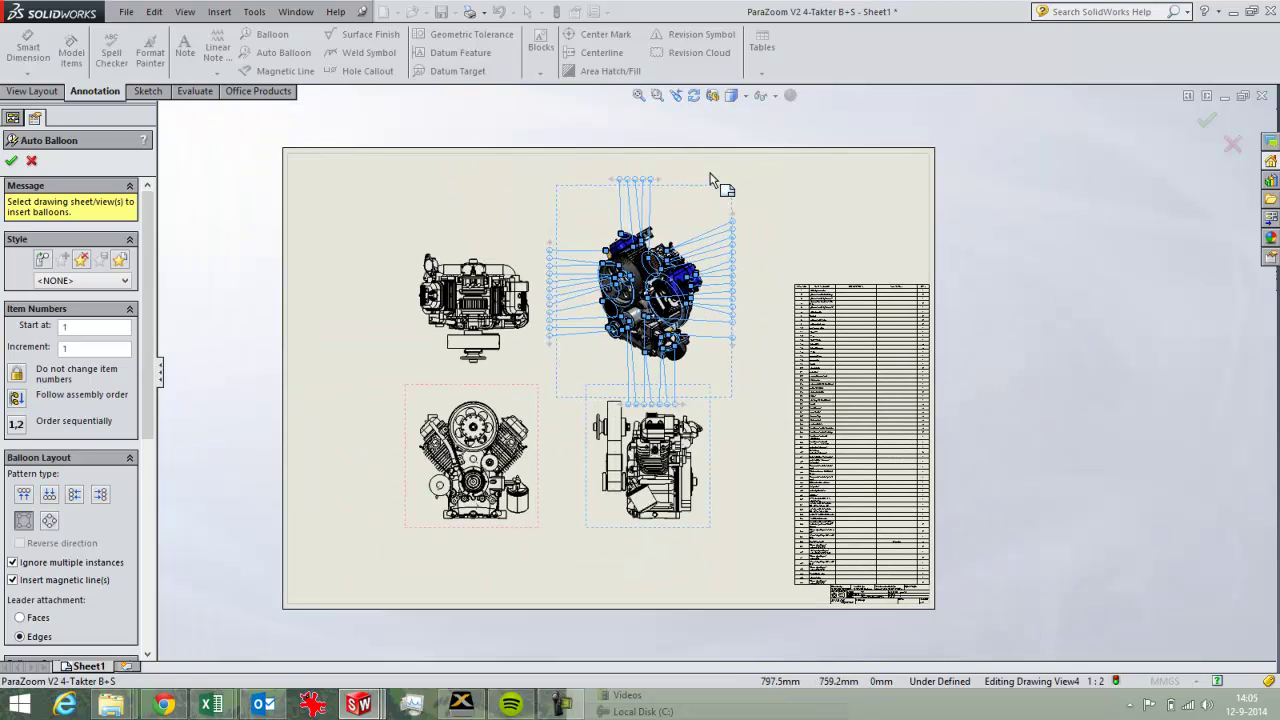
pyautogui.scroll(-1, 738, 233)
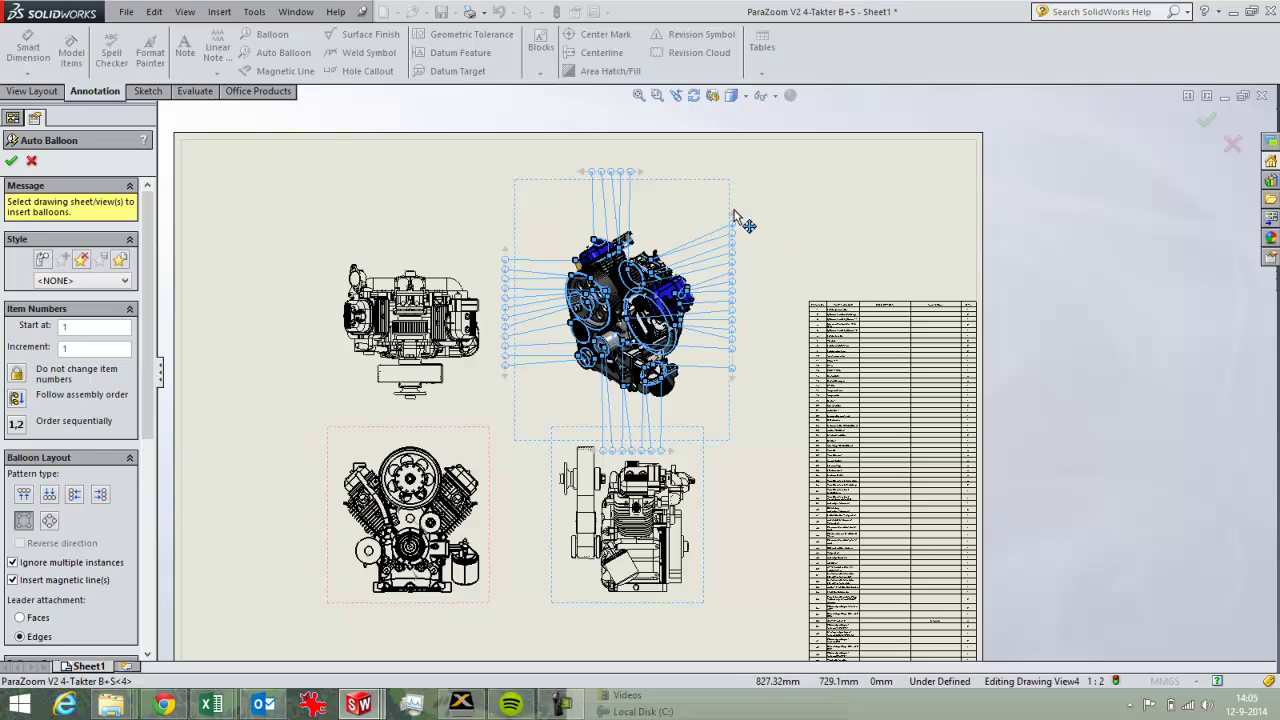
pyautogui.scroll(-1, 750, 429)
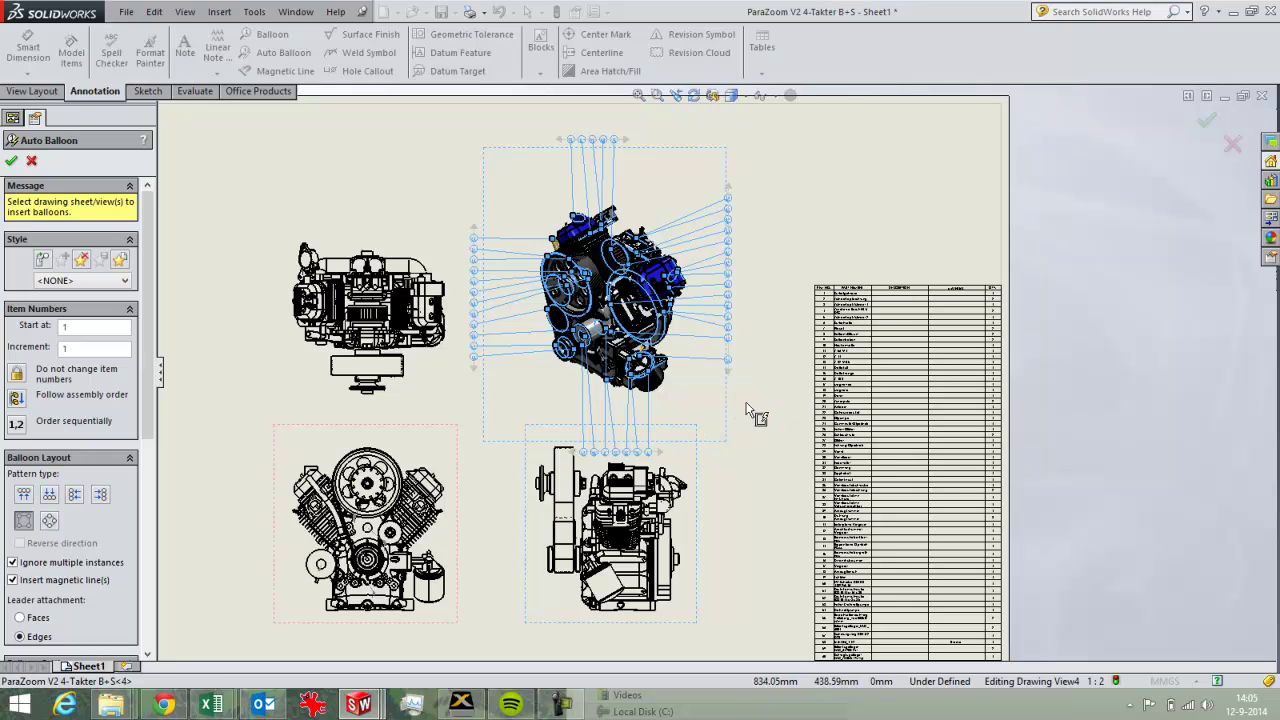
pyautogui.press('Return')
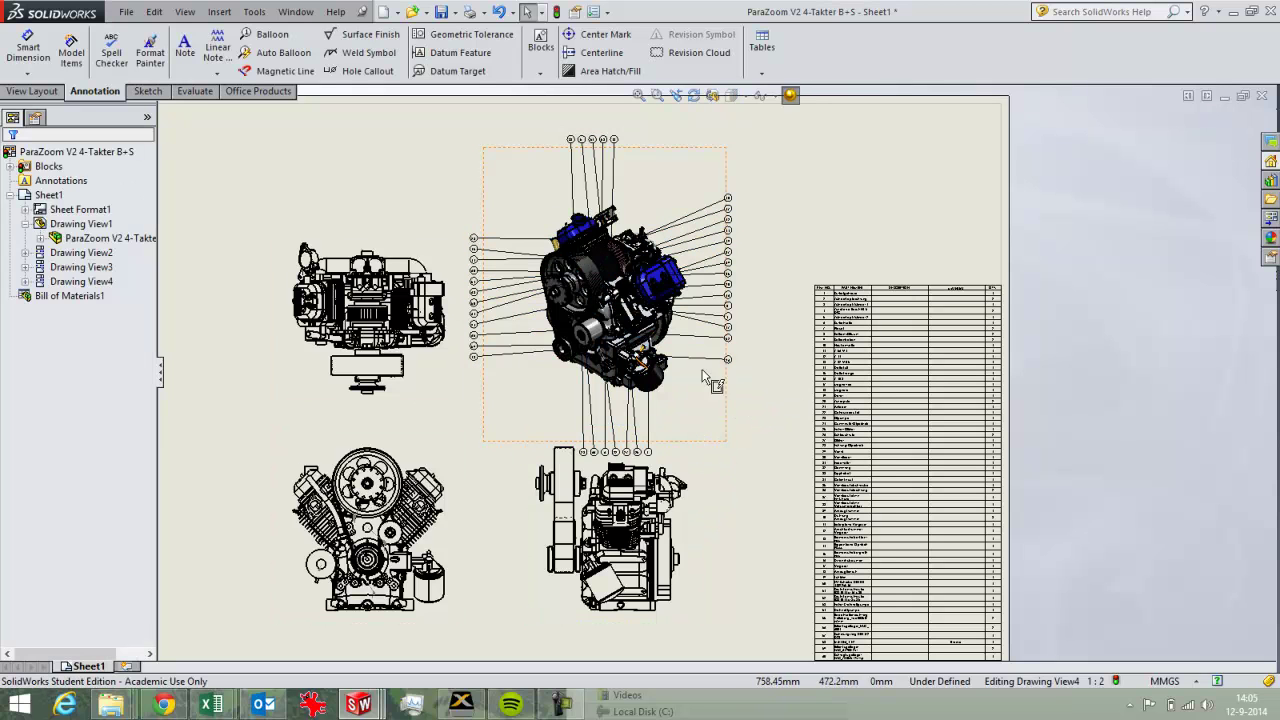
# Stretch the right balloon column into a taller, nearly vertical, evenly spaced line
pyautogui.click(727, 359)
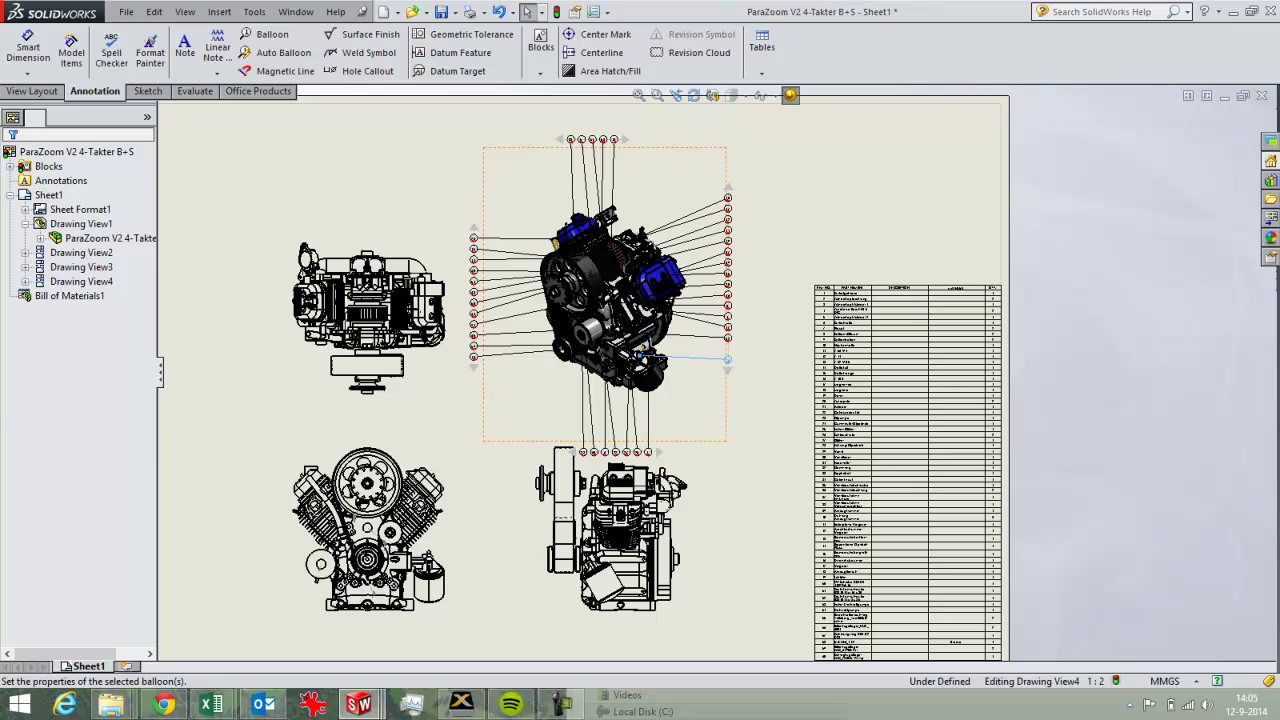
pyautogui.moveTo(733, 371); pyautogui.dragTo(745, 428)
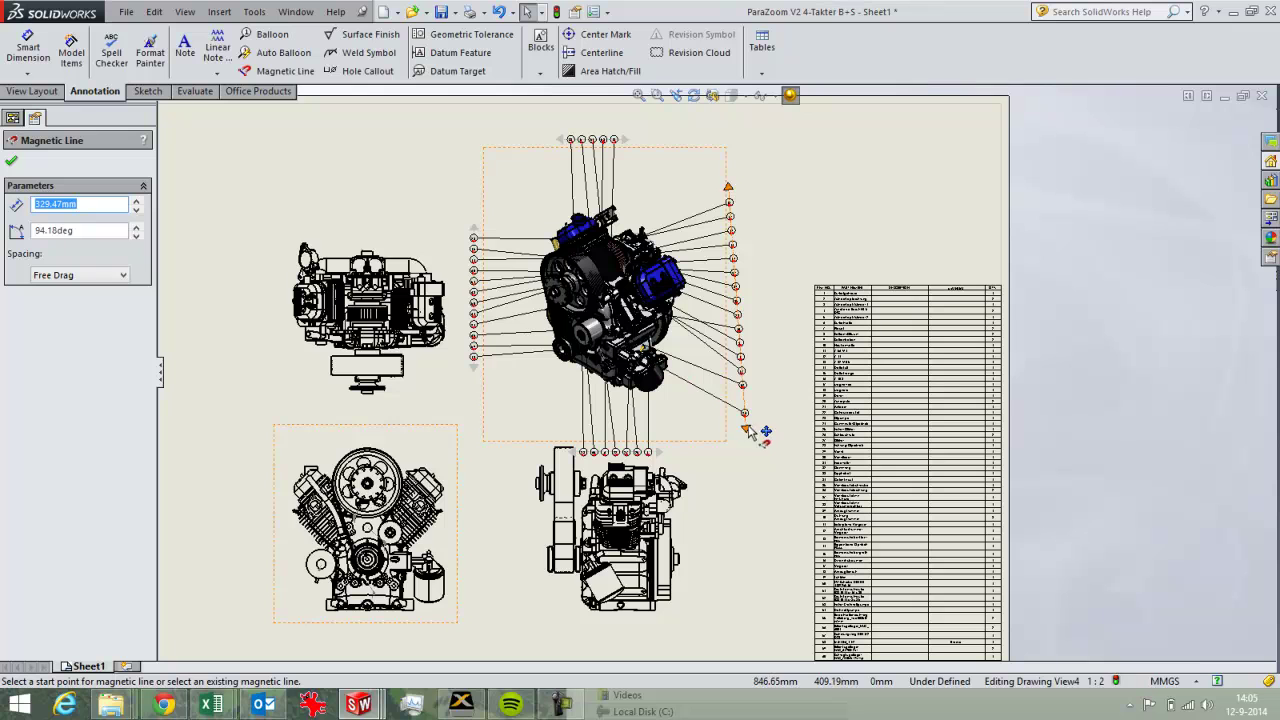
pyautogui.moveTo(747, 428); pyautogui.dragTo(740, 393)
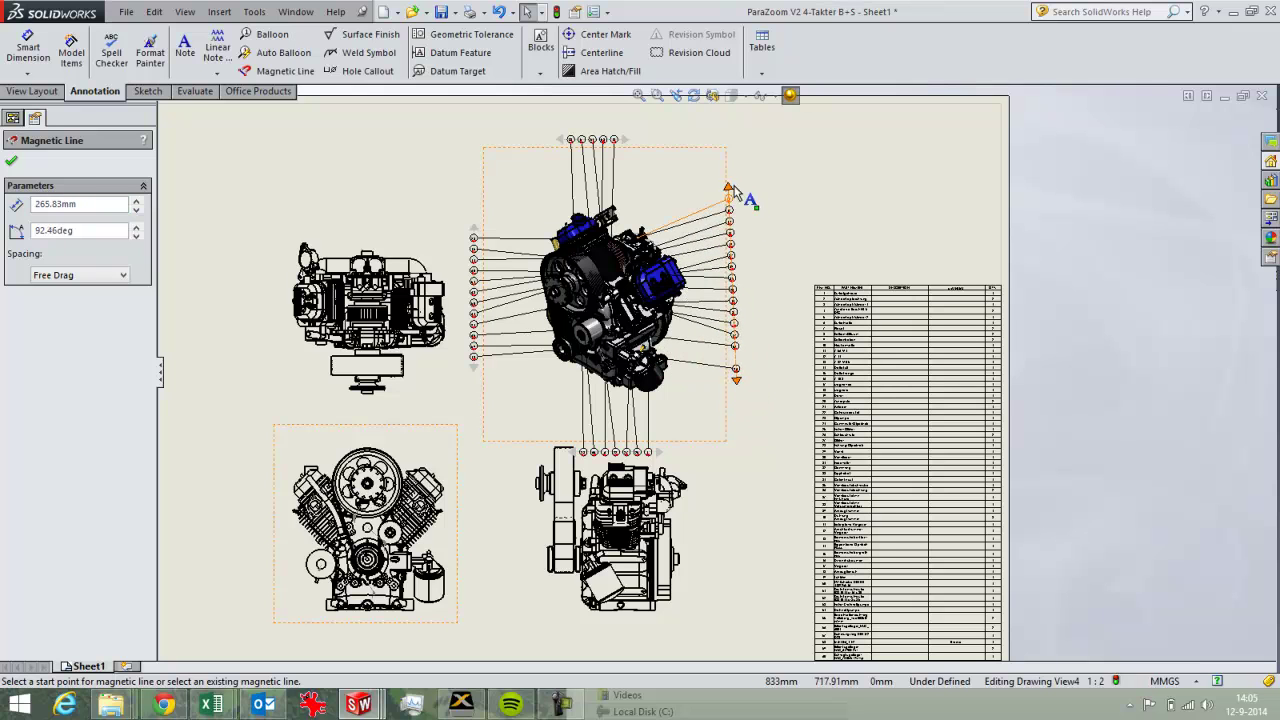
pyautogui.moveTo(737, 194); pyautogui.dragTo(742, 163)
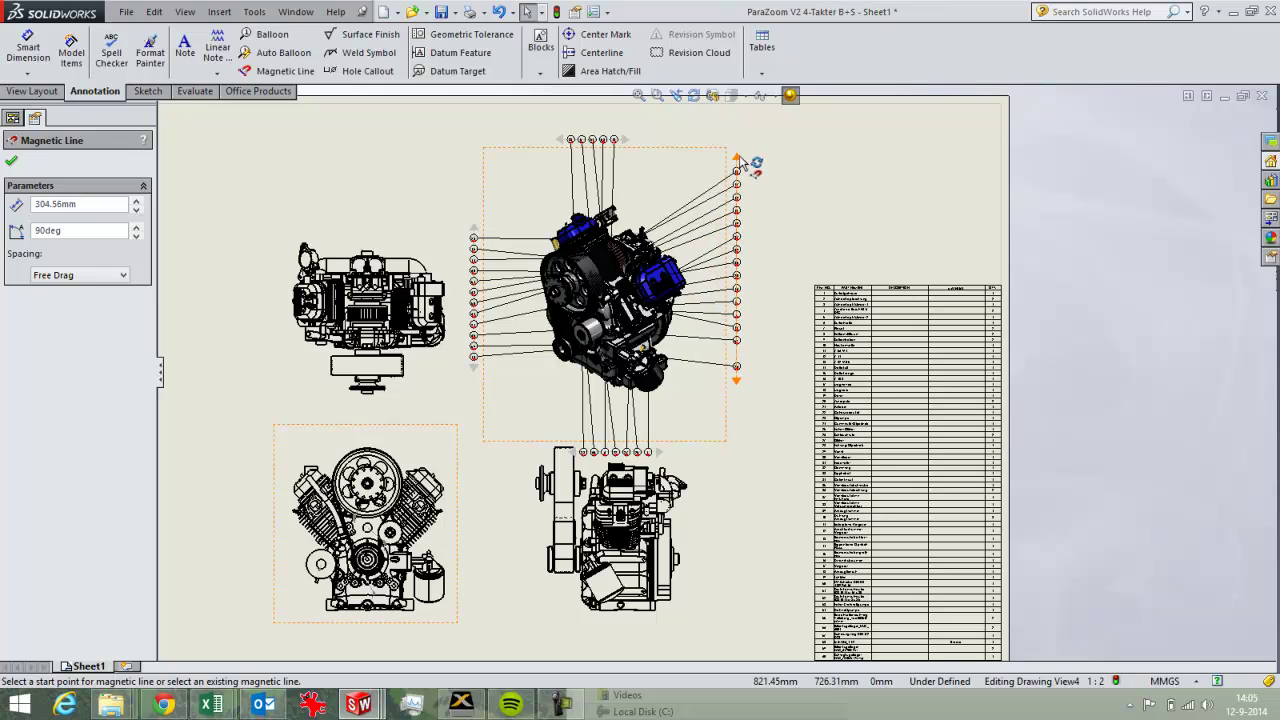
pyautogui.press('Escape')
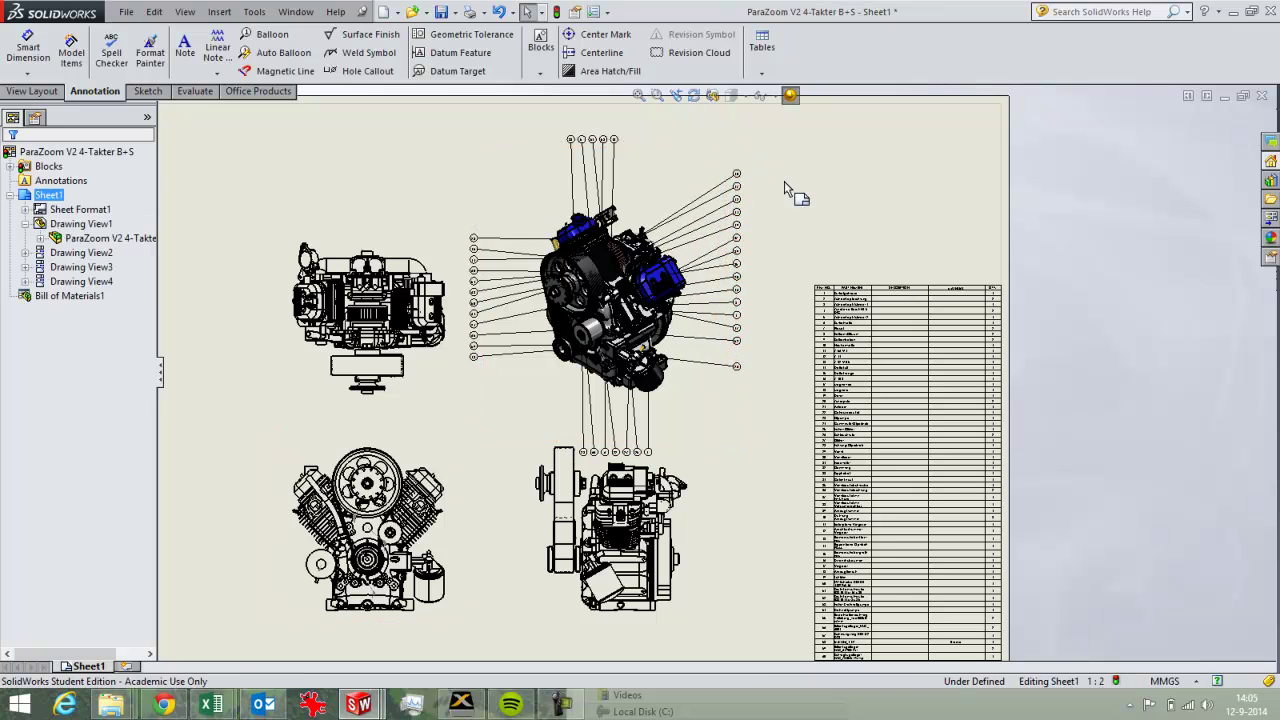
# Show the 2D to 3D toolbar, then check the right balloon column and fit the sheet
pyautogui.rightClick(829, 47)
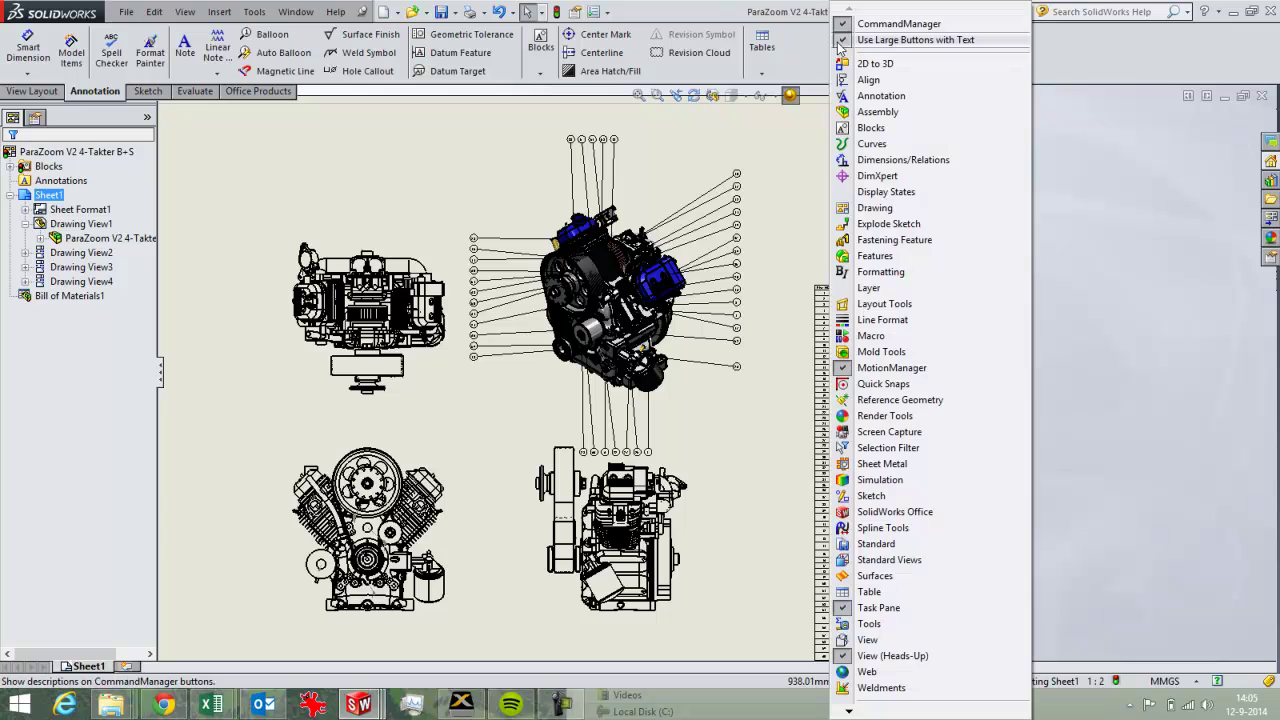
pyautogui.click(845, 64)
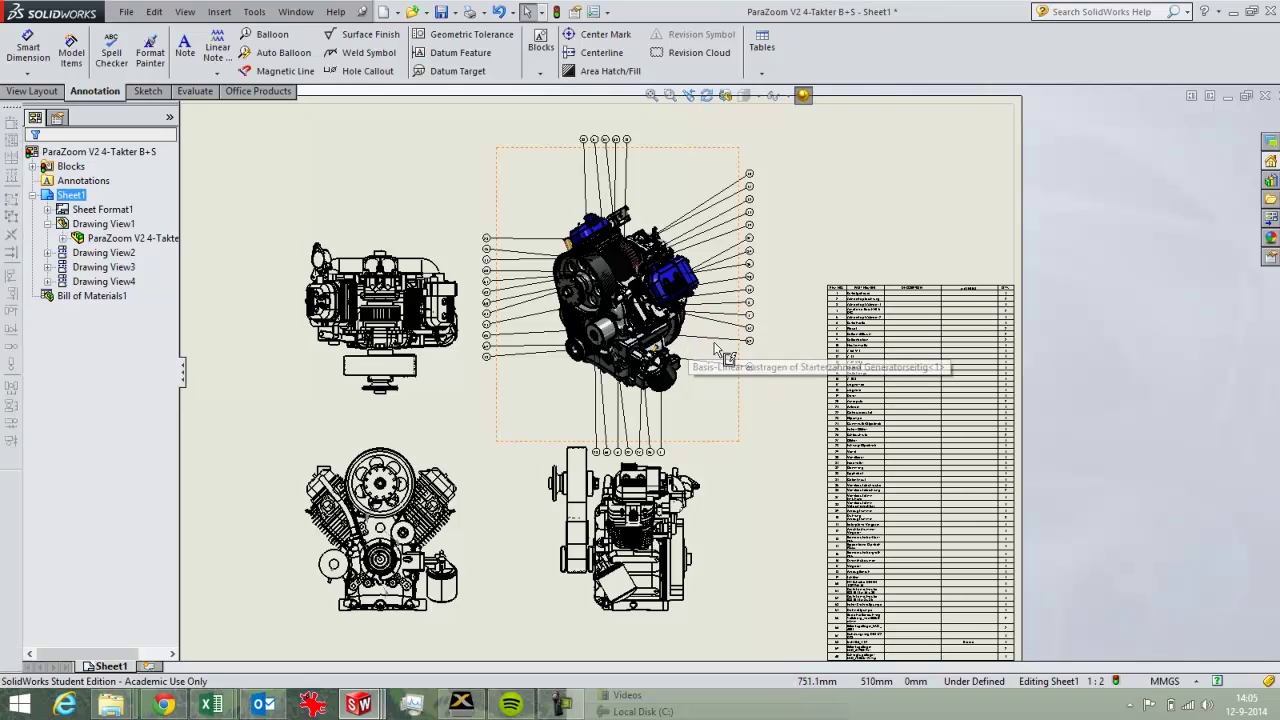
pyautogui.moveTo(830, 134); pyautogui.dragTo(742, 387)
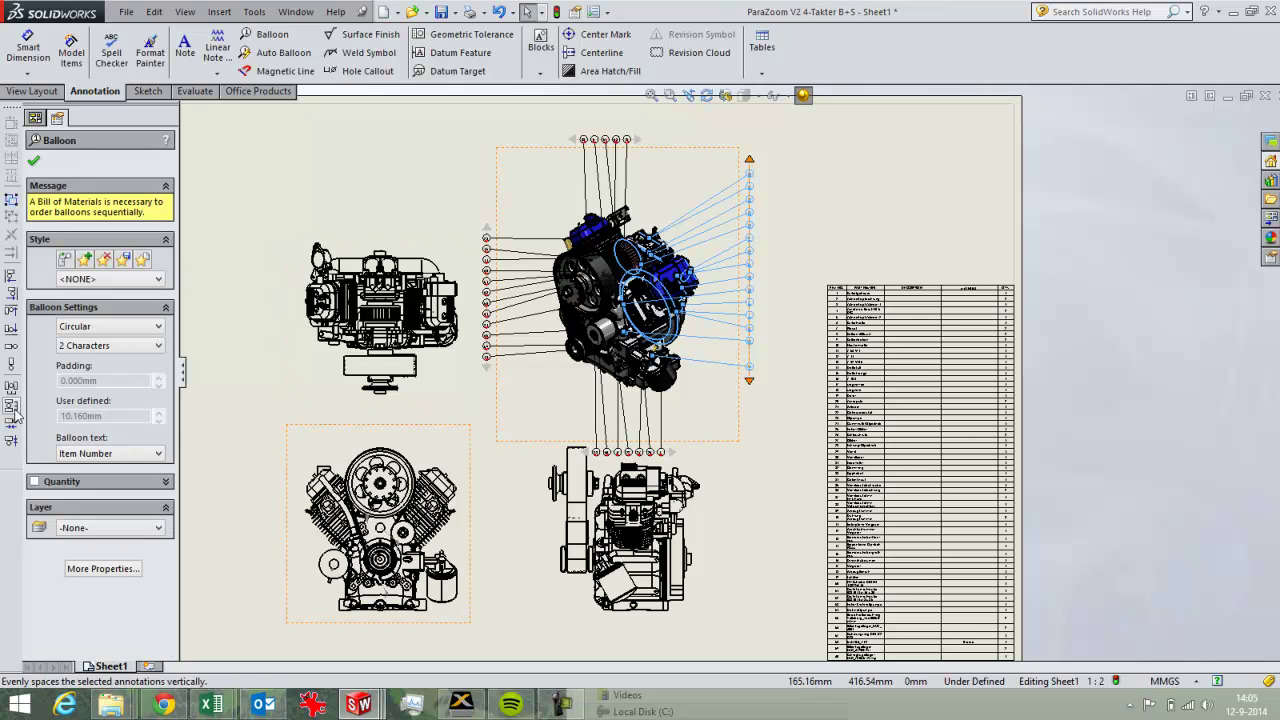
pyautogui.click(773, 345)
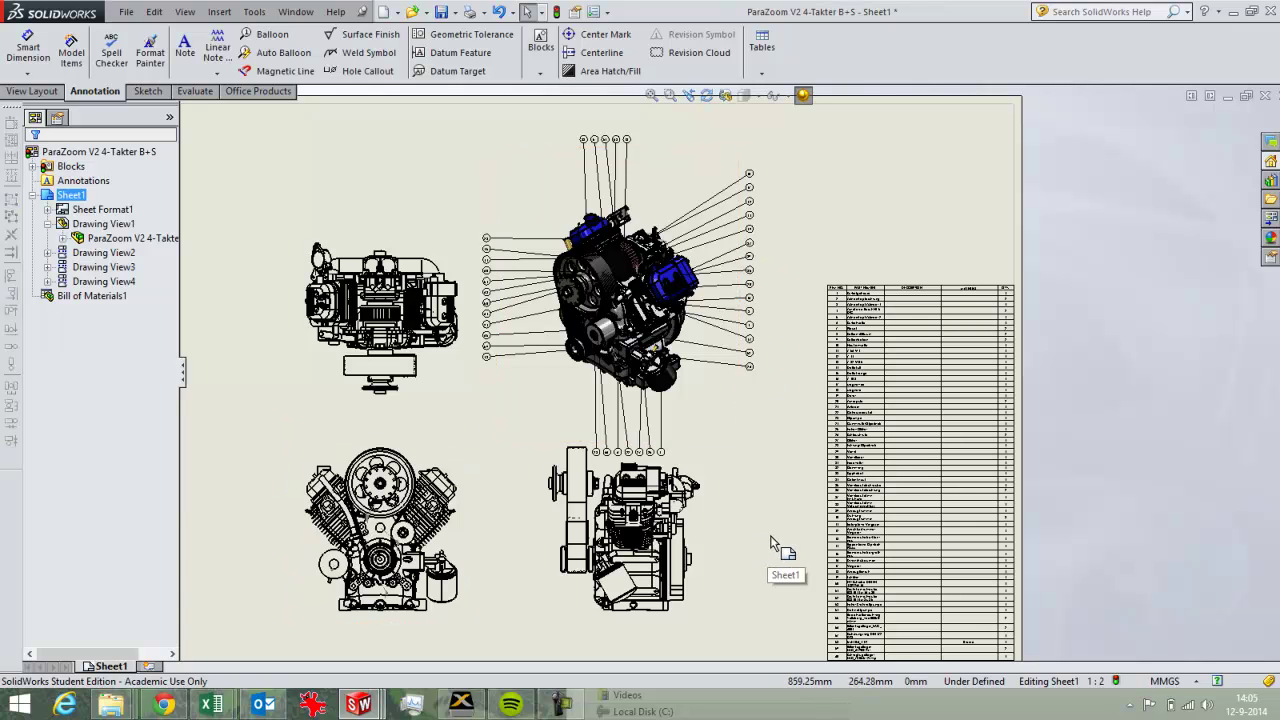
pyautogui.press('f')
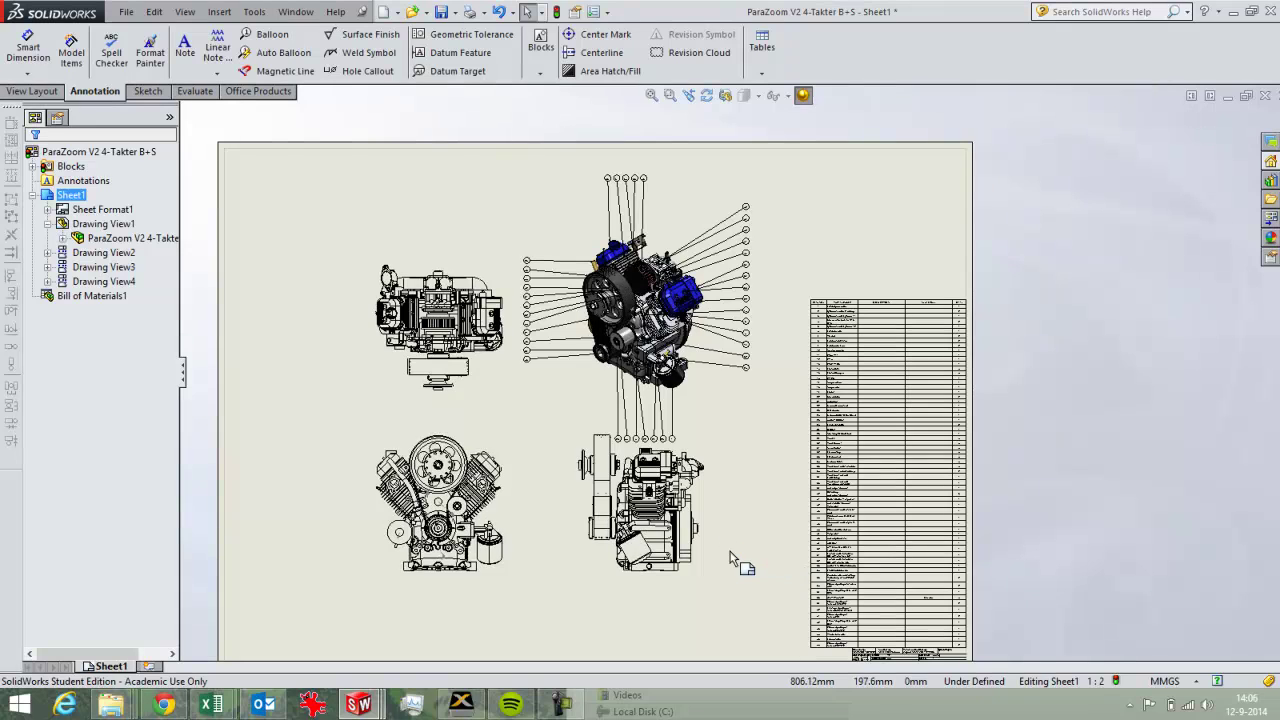
# Move the lower-left front view and its aligned side view further down the sheet
pyautogui.moveTo(709, 594)
pyautogui.mouseDown(button='middle')
pyautogui.moveTo(746, 537)
pyautogui.moveTo(747, 558)
pyautogui.mouseUp(button='middle')
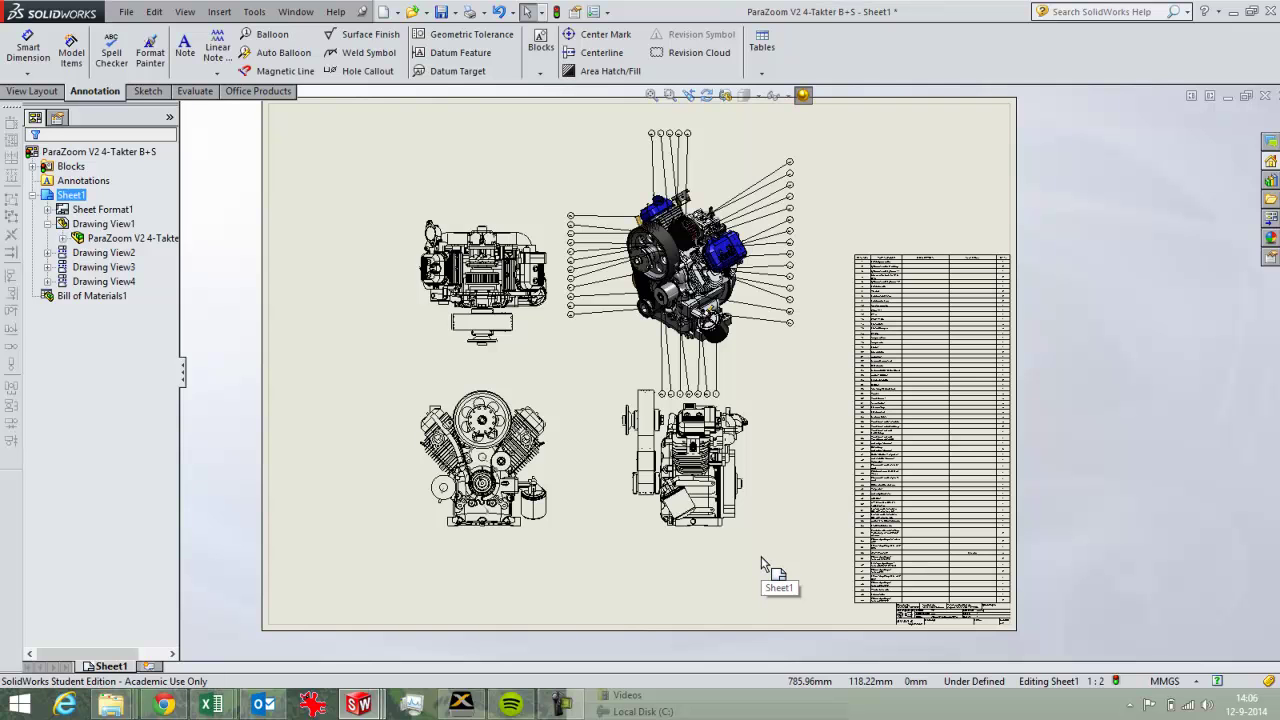
pyautogui.scroll(-1, 762, 522)
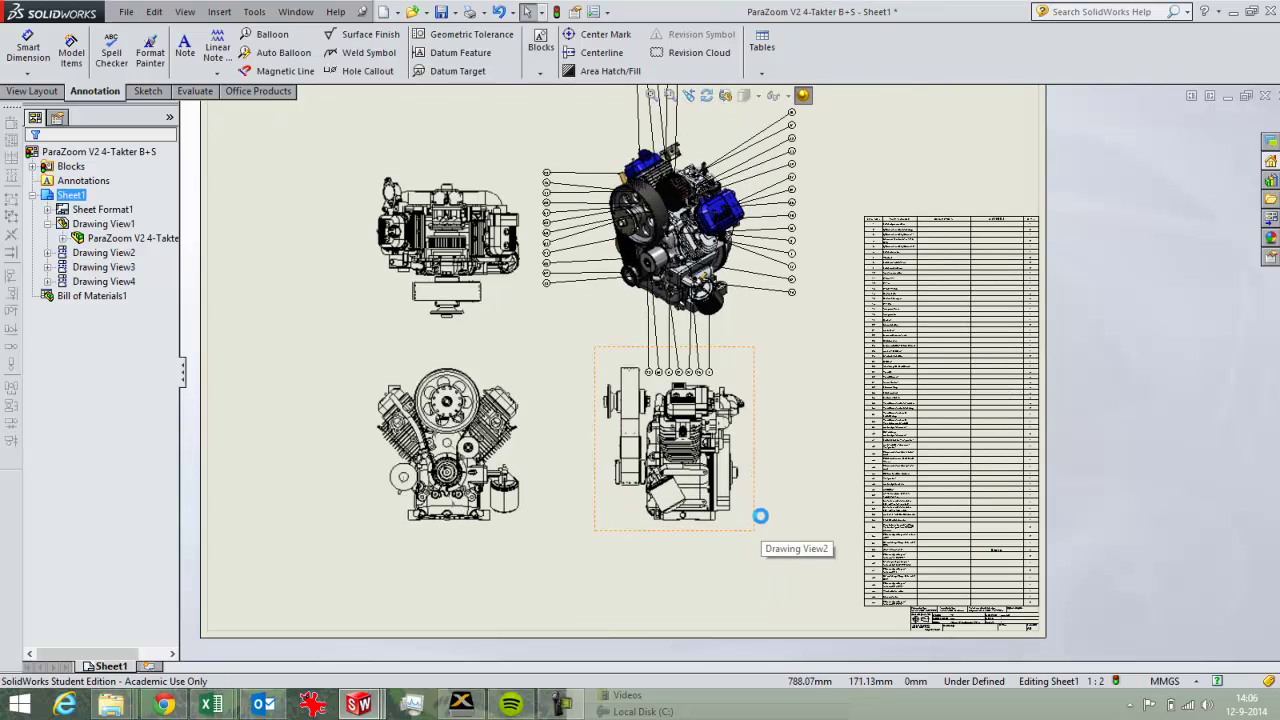
pyautogui.moveTo(508, 358); pyautogui.dragTo(491, 384)
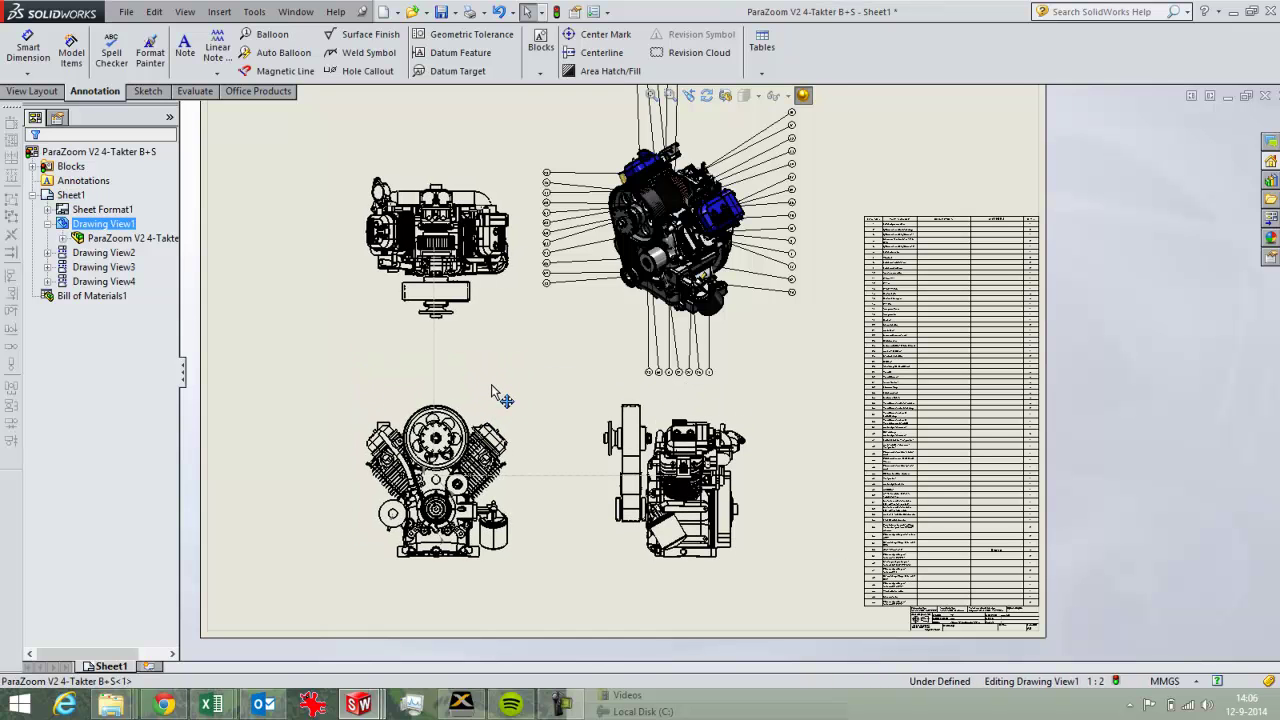
pyautogui.click(840, 451)
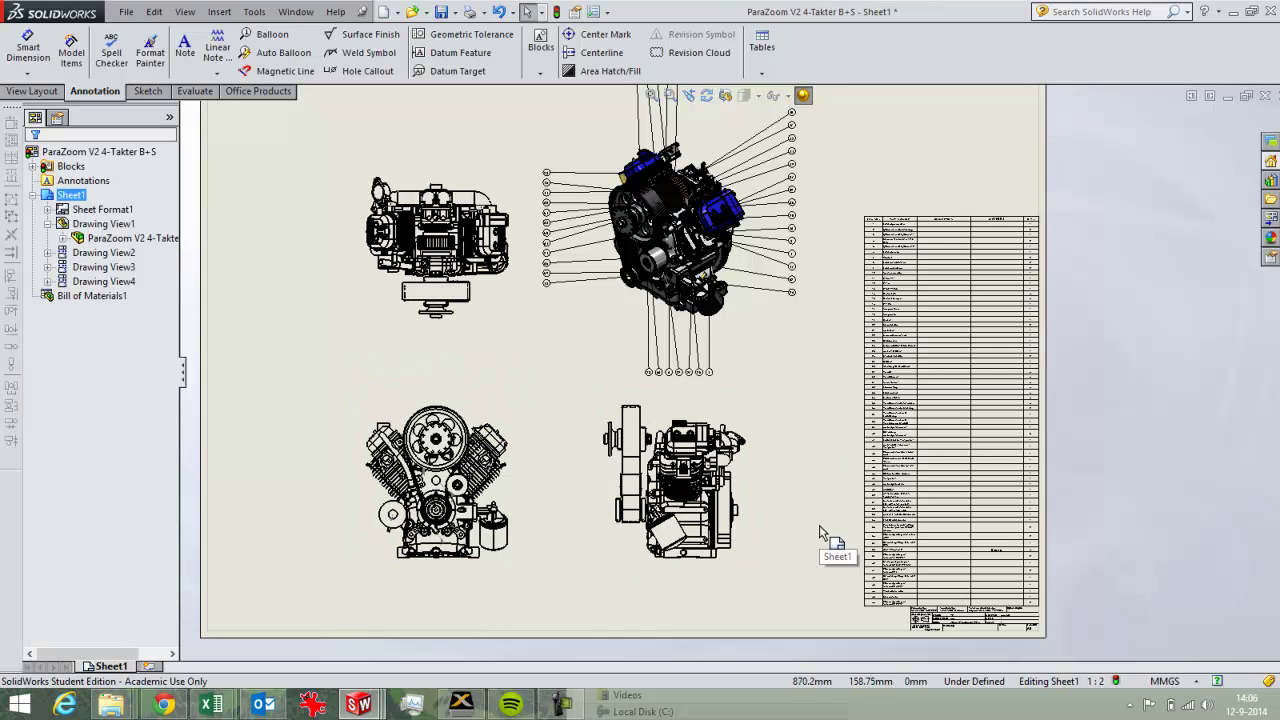